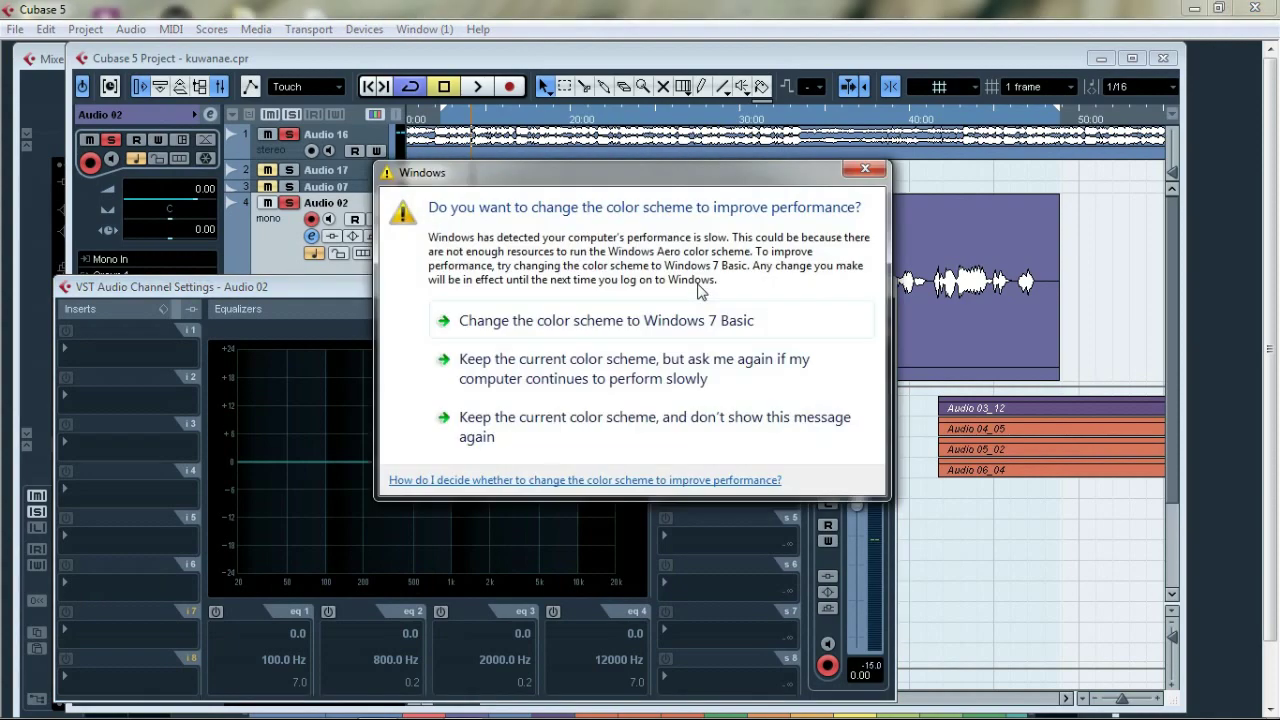
Dismiss the Windows color scheme prompt and reposition the Audio 02 channel settings window.
left_click(865, 169)
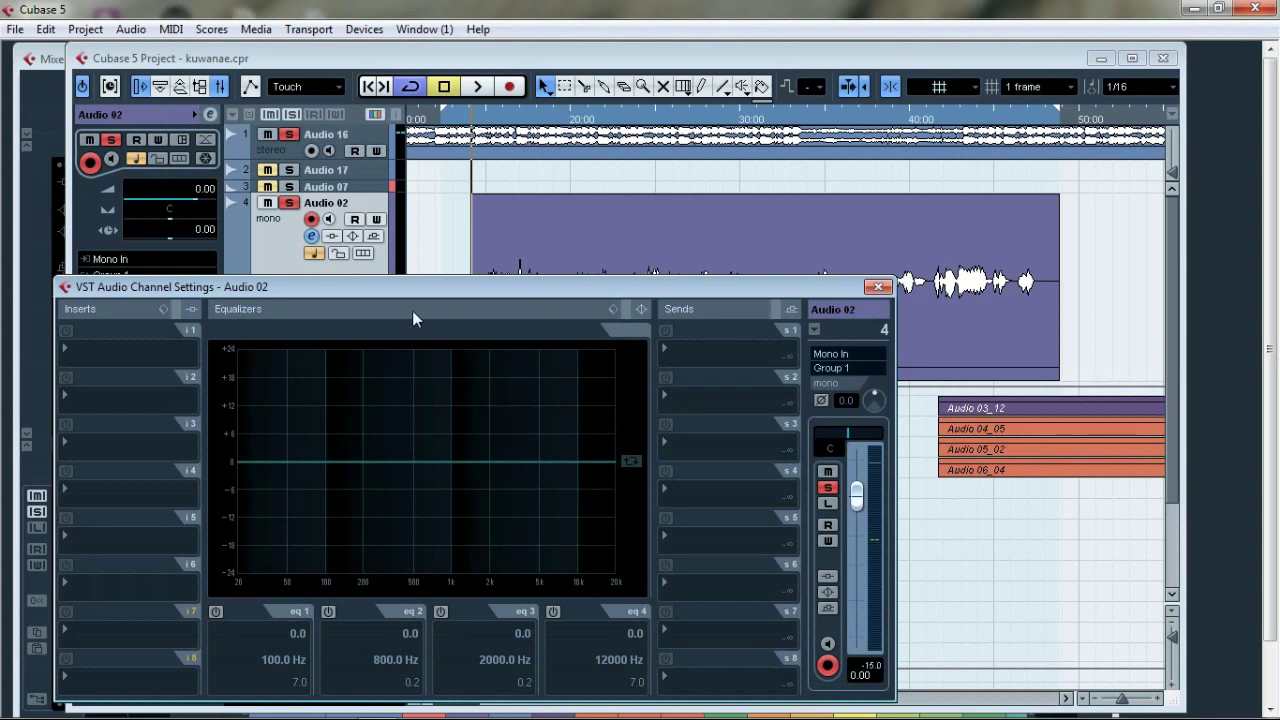
left_click_drag(370, 291, 710, 210)
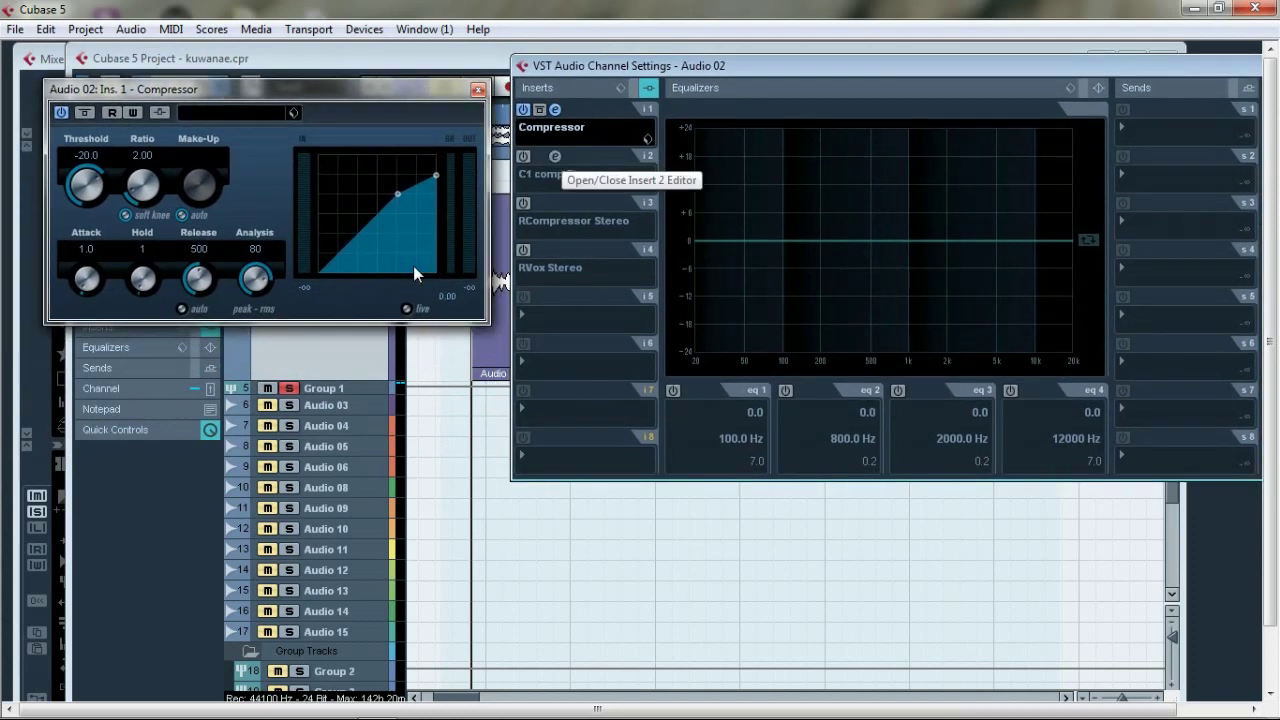
Open the editors of the C1 comp, RCompressor and RVox inserts on Audio 02 and spread them out.
left_click(554, 156)
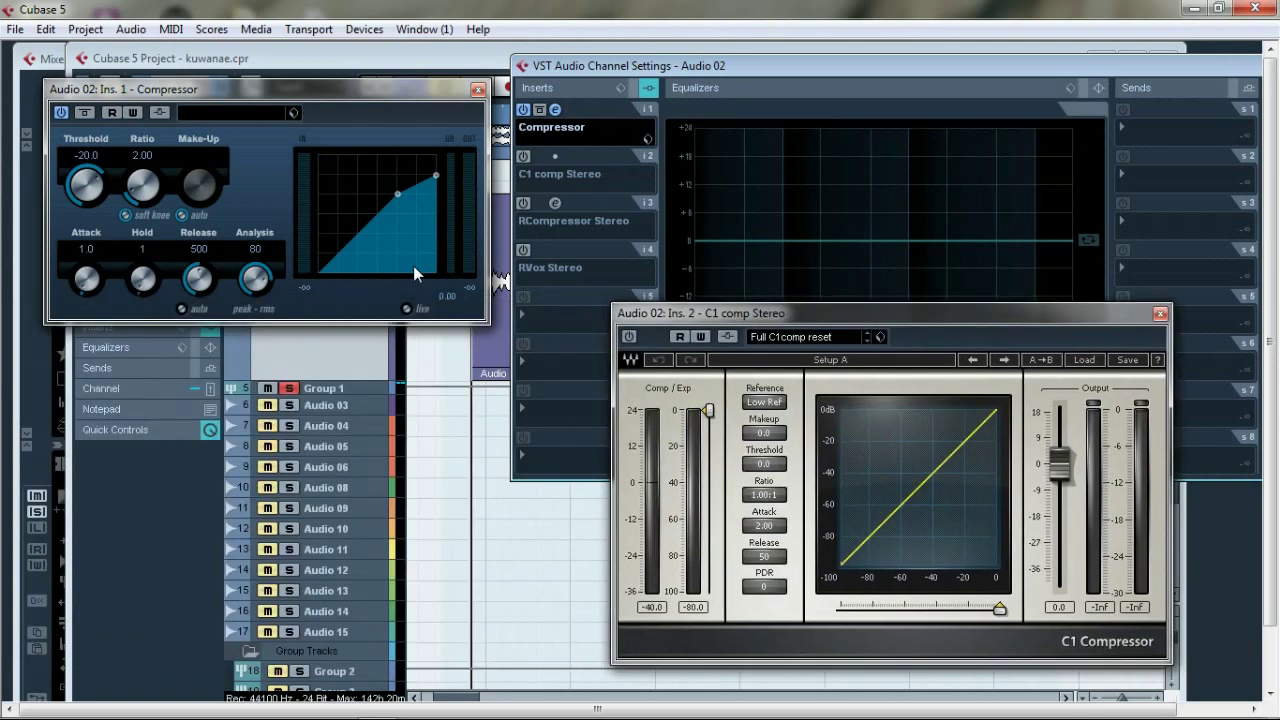
left_click(555, 203)
left_click_drag(228, 364, 982, 57)
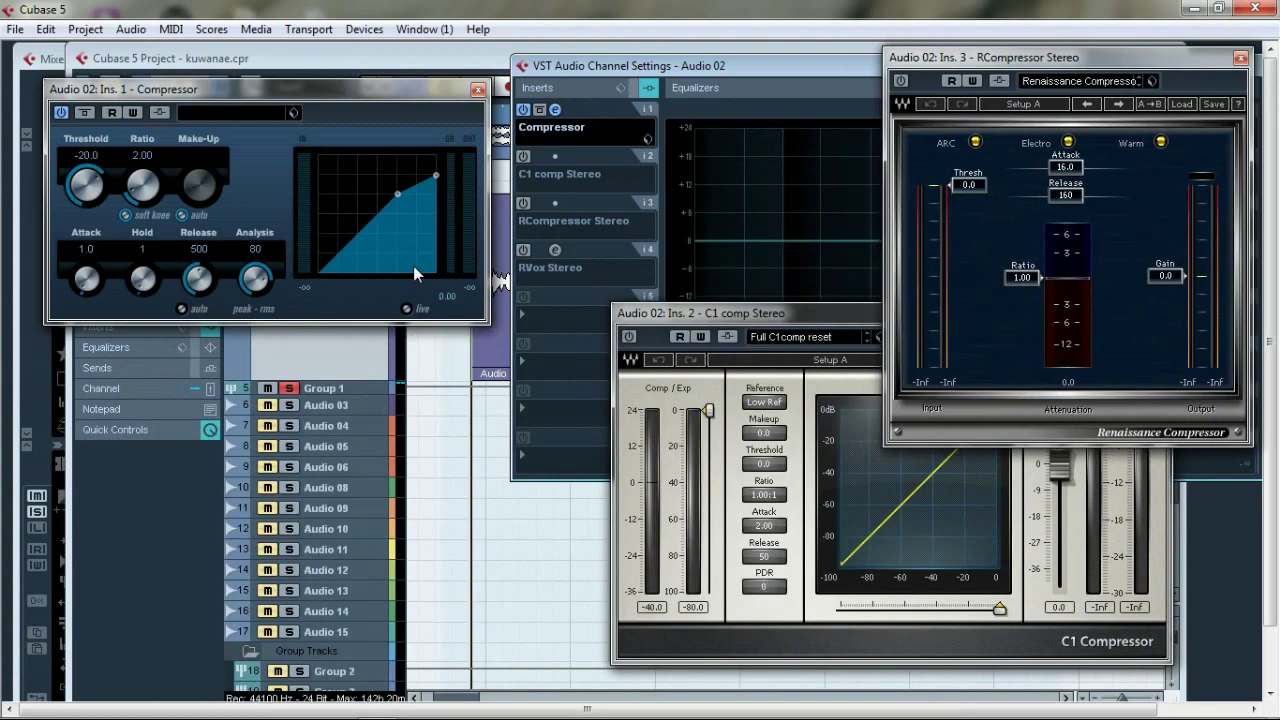
left_click(555, 250)
left_click_drag(950, 302, 800, 359)
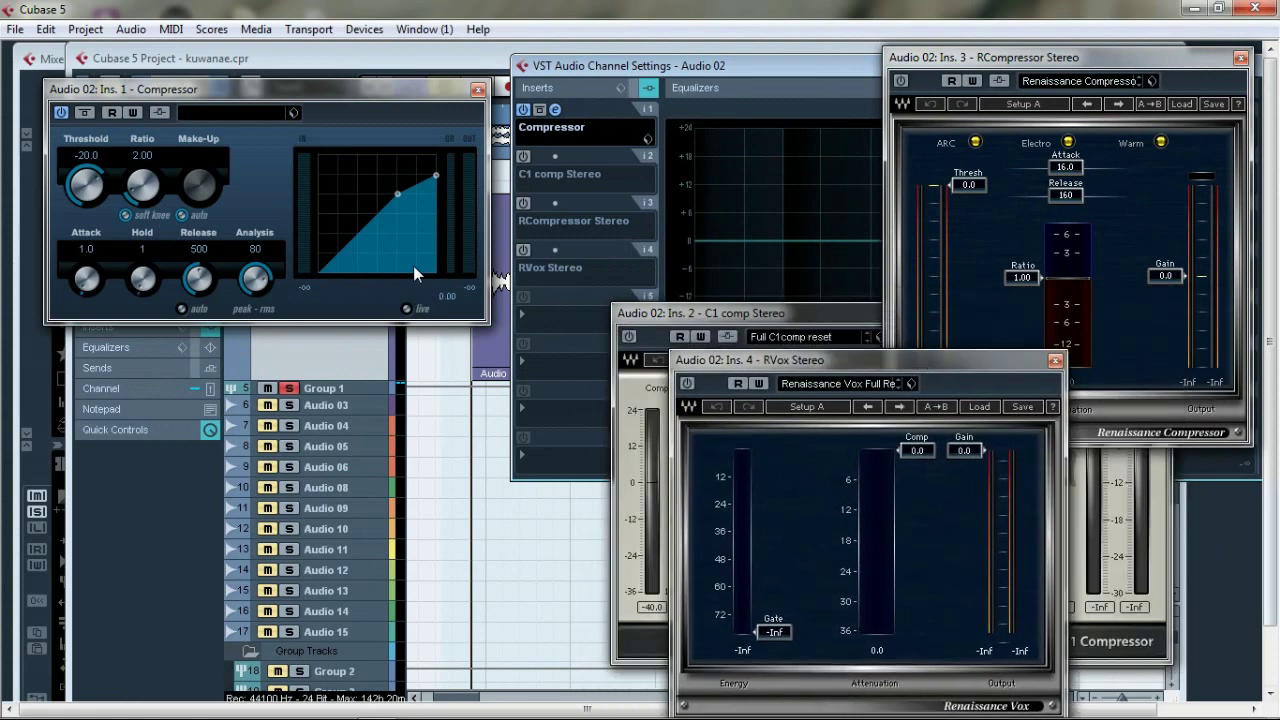
Arrange the C1 comp and RCompressor editors around the RVox editor so all four compressors can be compared.
left_click_drag(700, 313, 324, 347)
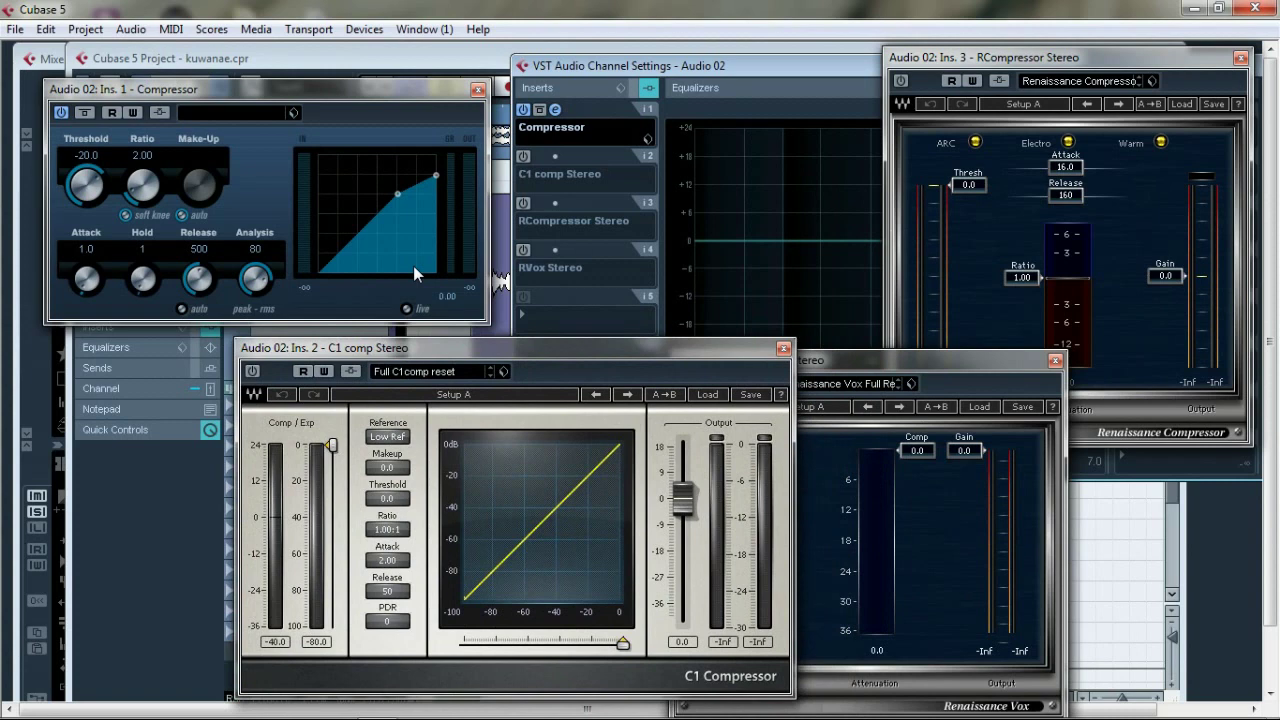
left_click_drag(324, 347, 313, 341)
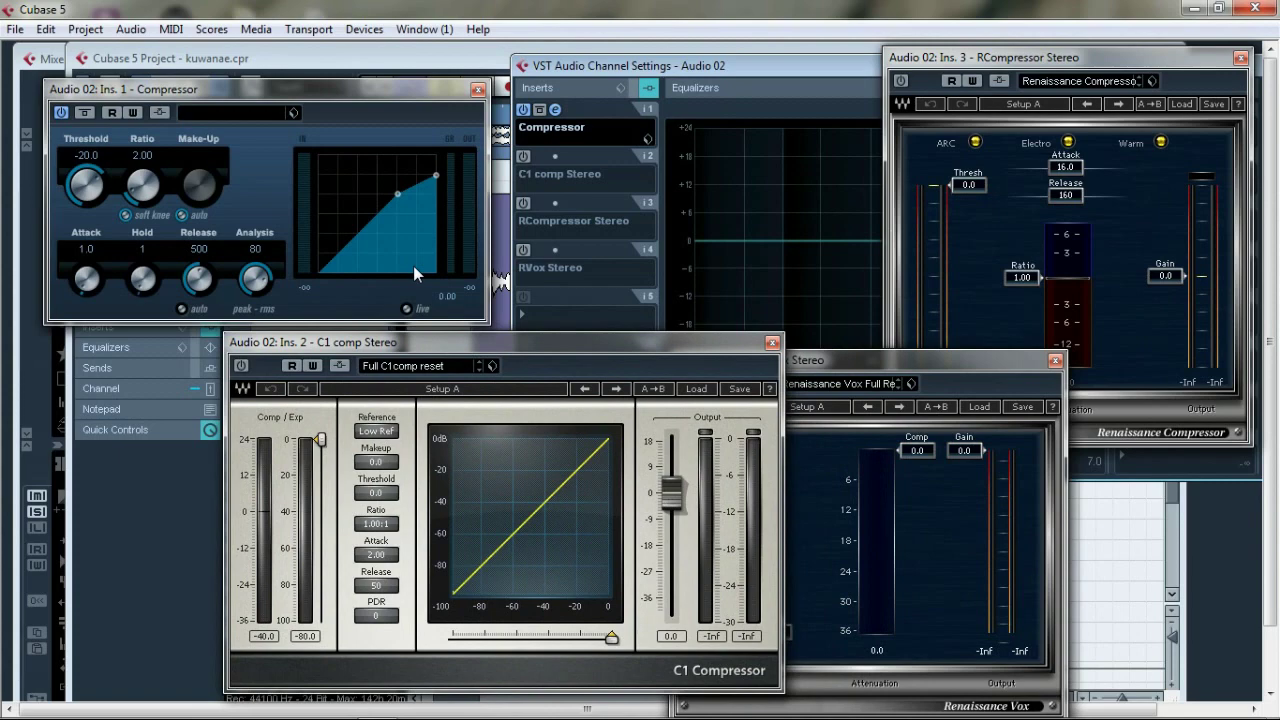
left_click_drag(1000, 57, 988, 53)
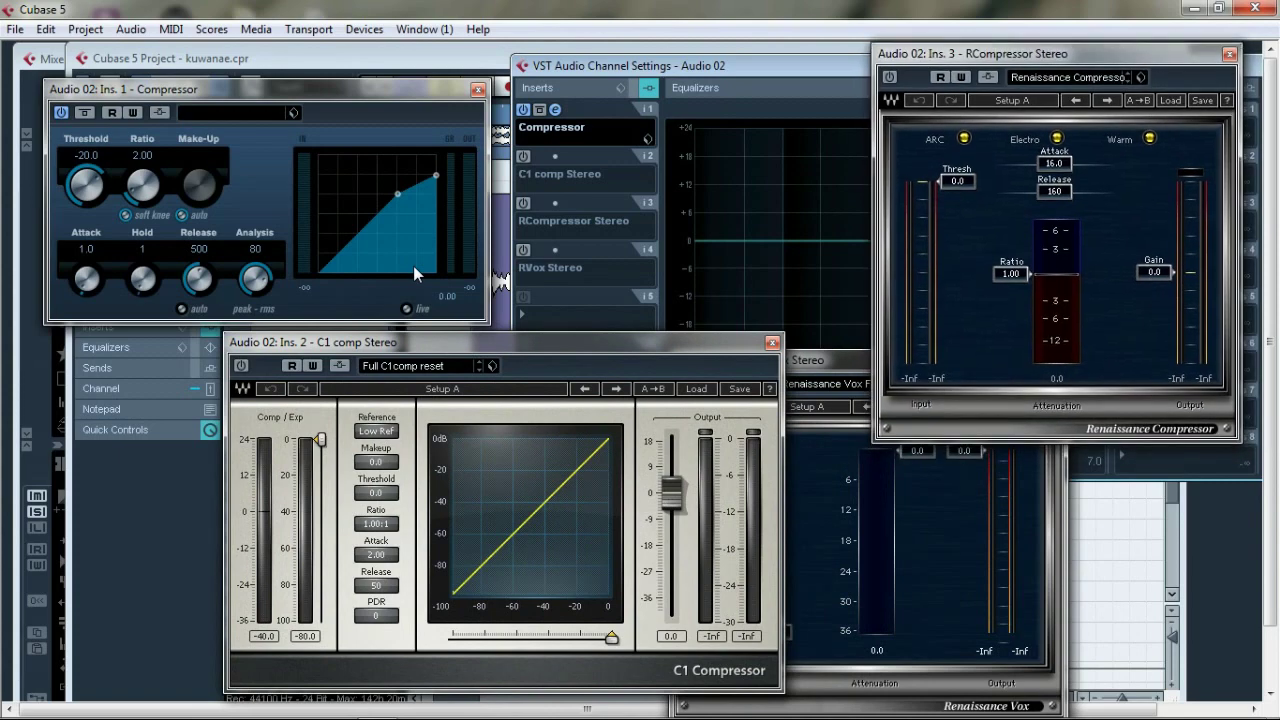
left_click_drag(313, 341, 167, 336)
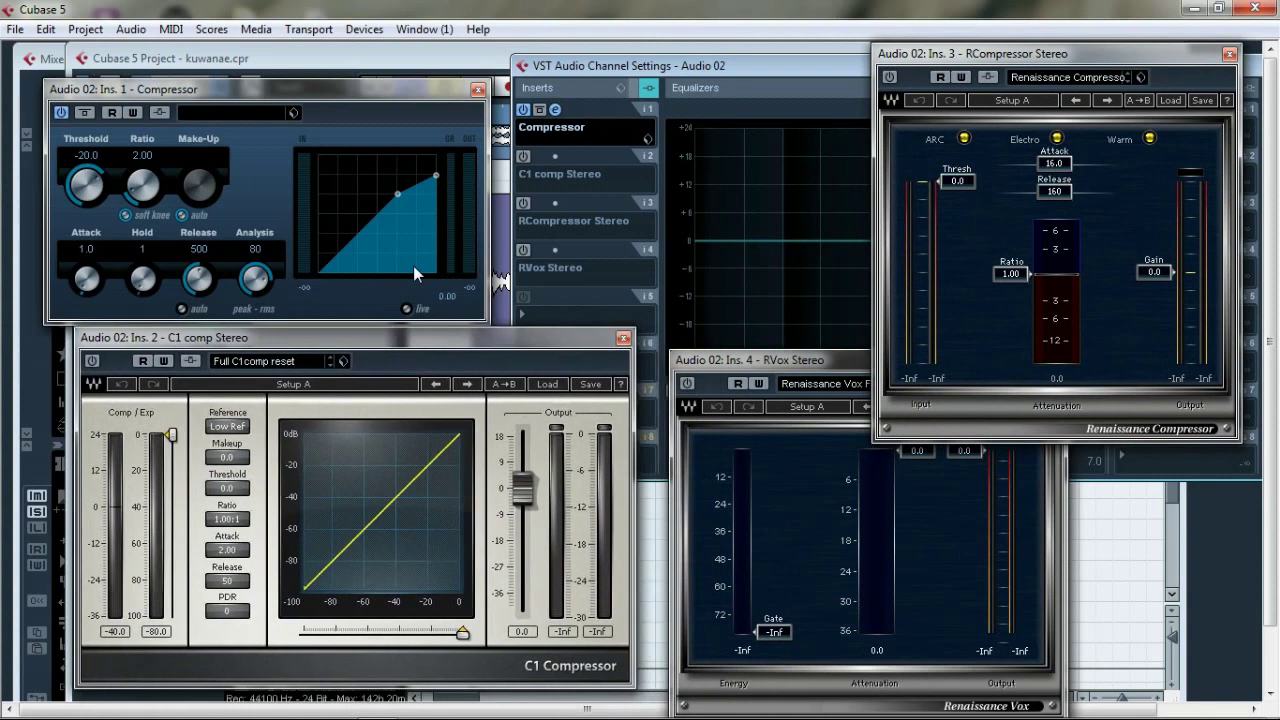
left_click(760, 359)
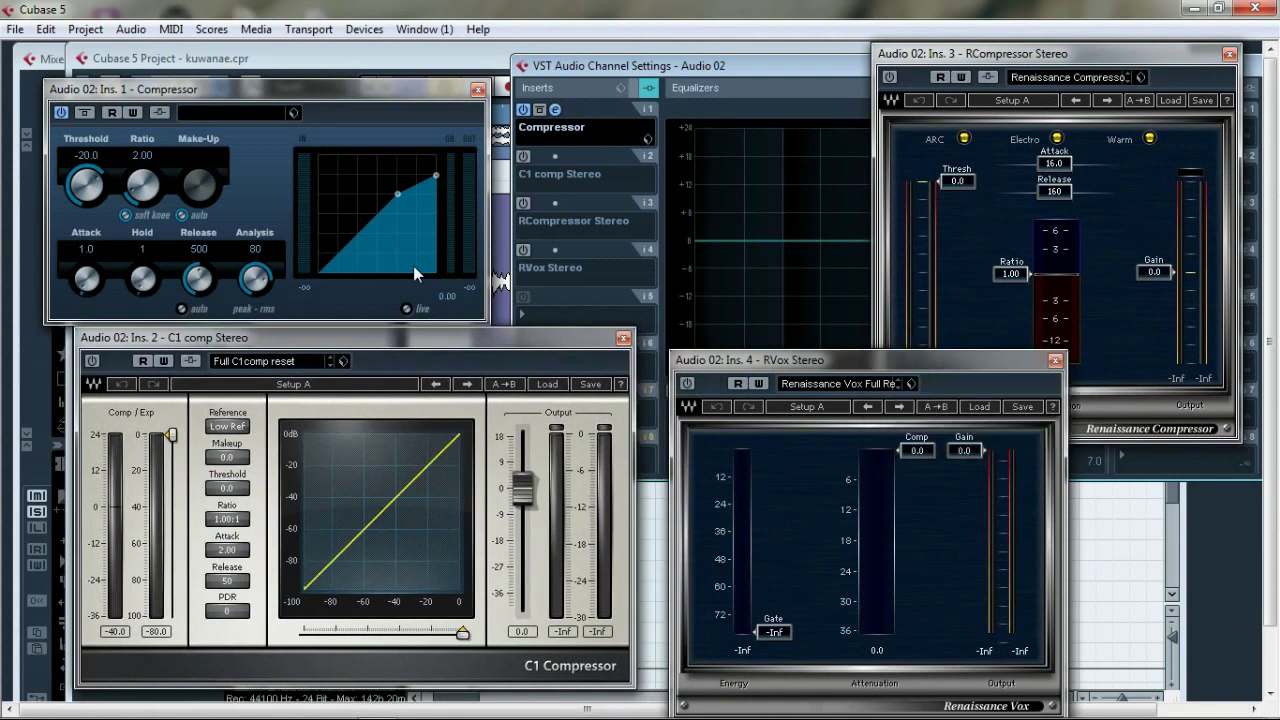
Close the RVox and C1 comp editors and move the channel settings and Compressor windows off the track controls.
left_click(1054, 360)
left_click(623, 338)
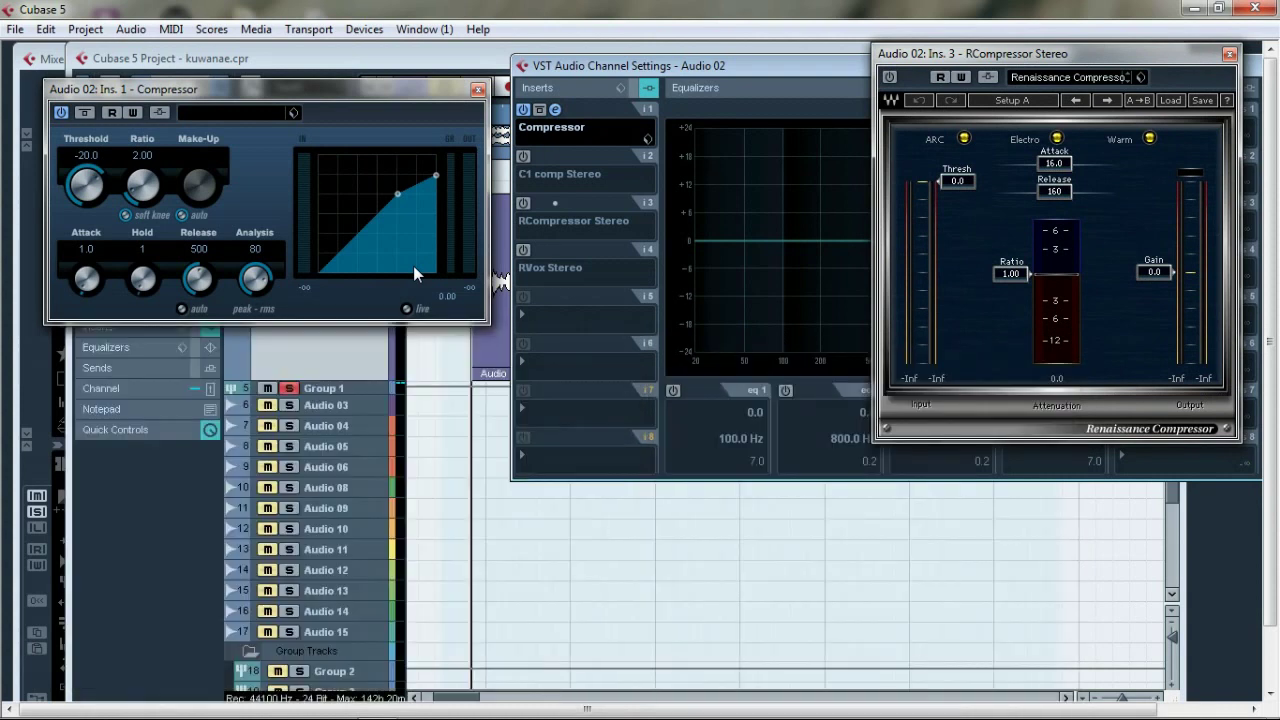
left_click_drag(700, 65, 585, 259)
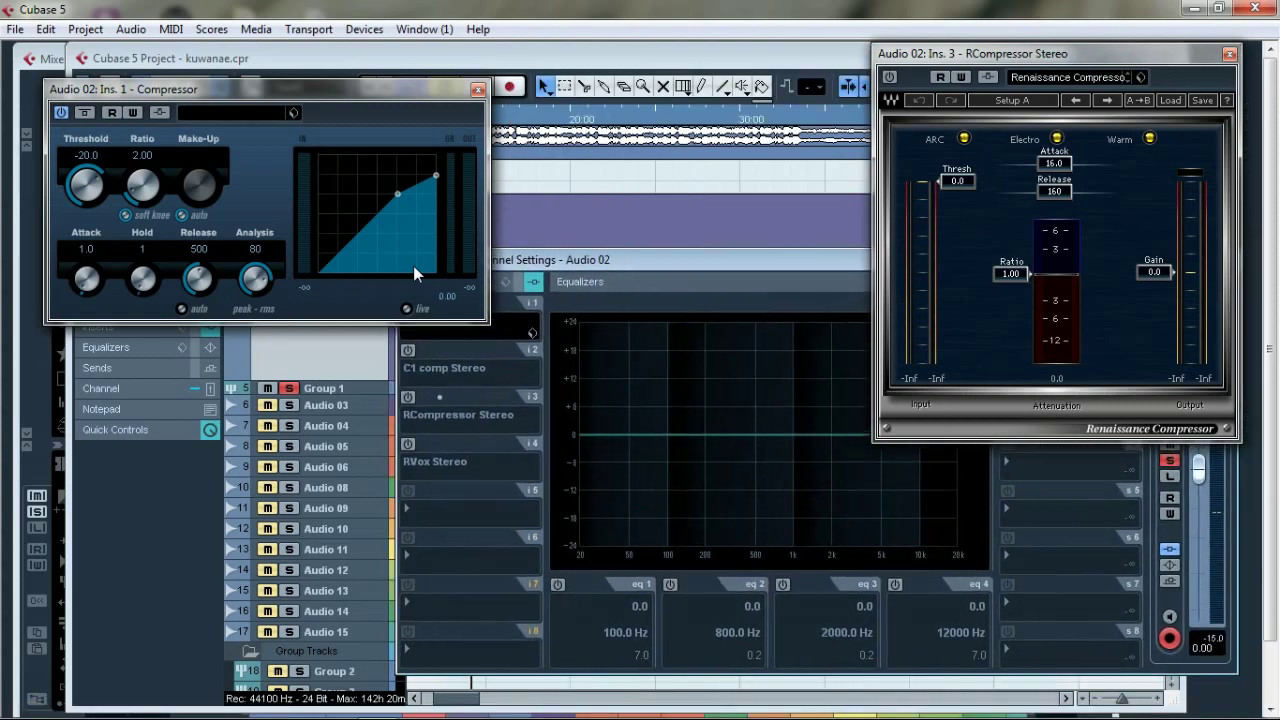
left_click_drag(200, 89, 555, 321)
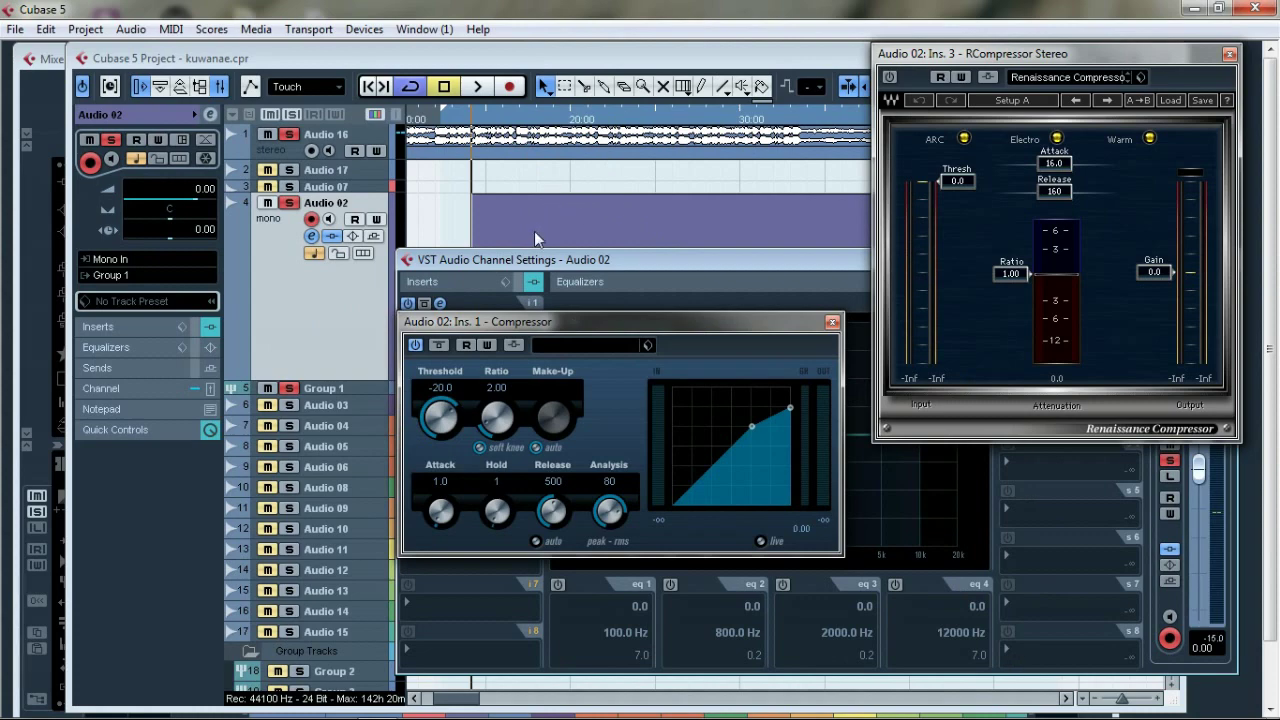
Bring the project window forward, show the start of the Audio 02 clip and place the Compressor editor below its waveform.
key("F3")
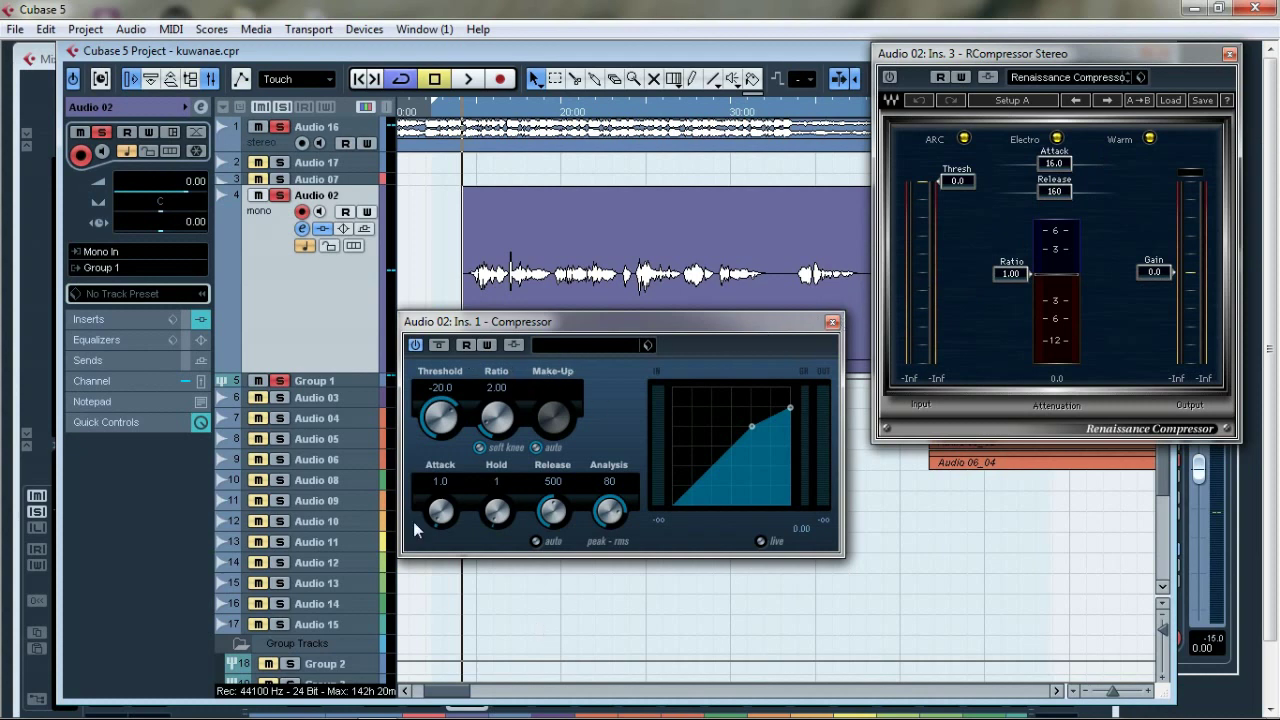
scroll(875, 388, "right", 10)
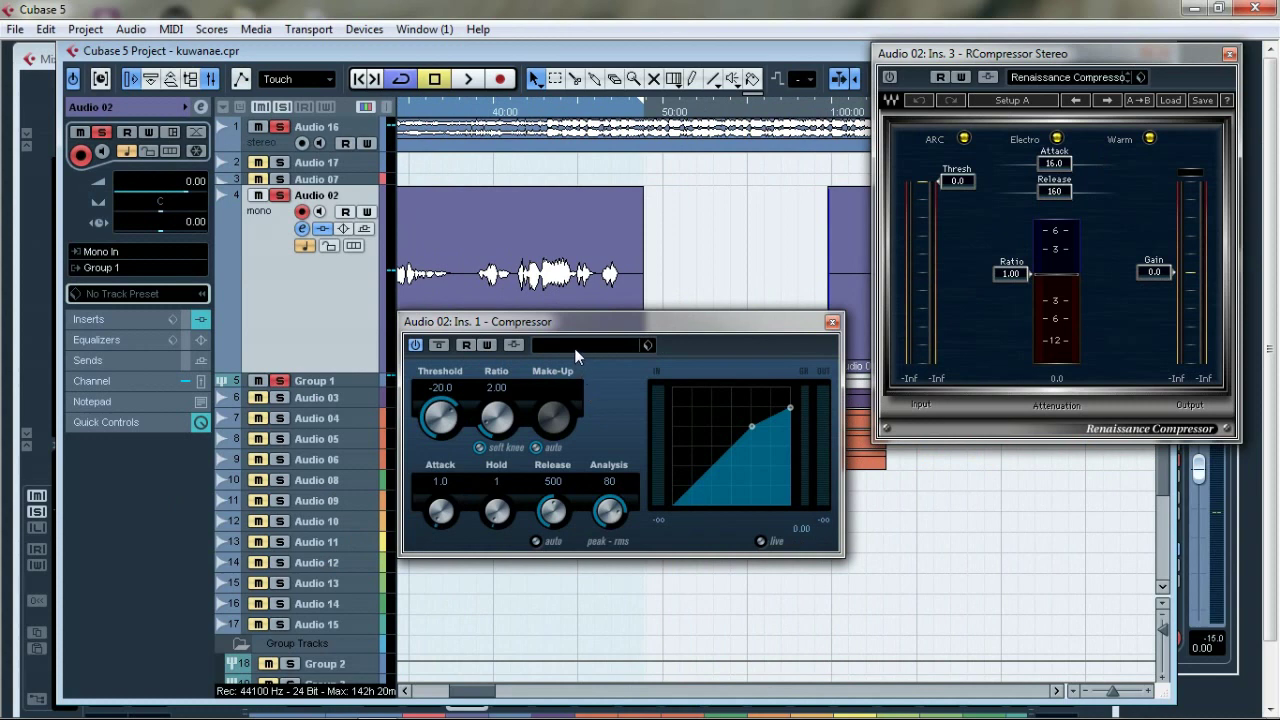
scroll(530, 250, "left", 10)
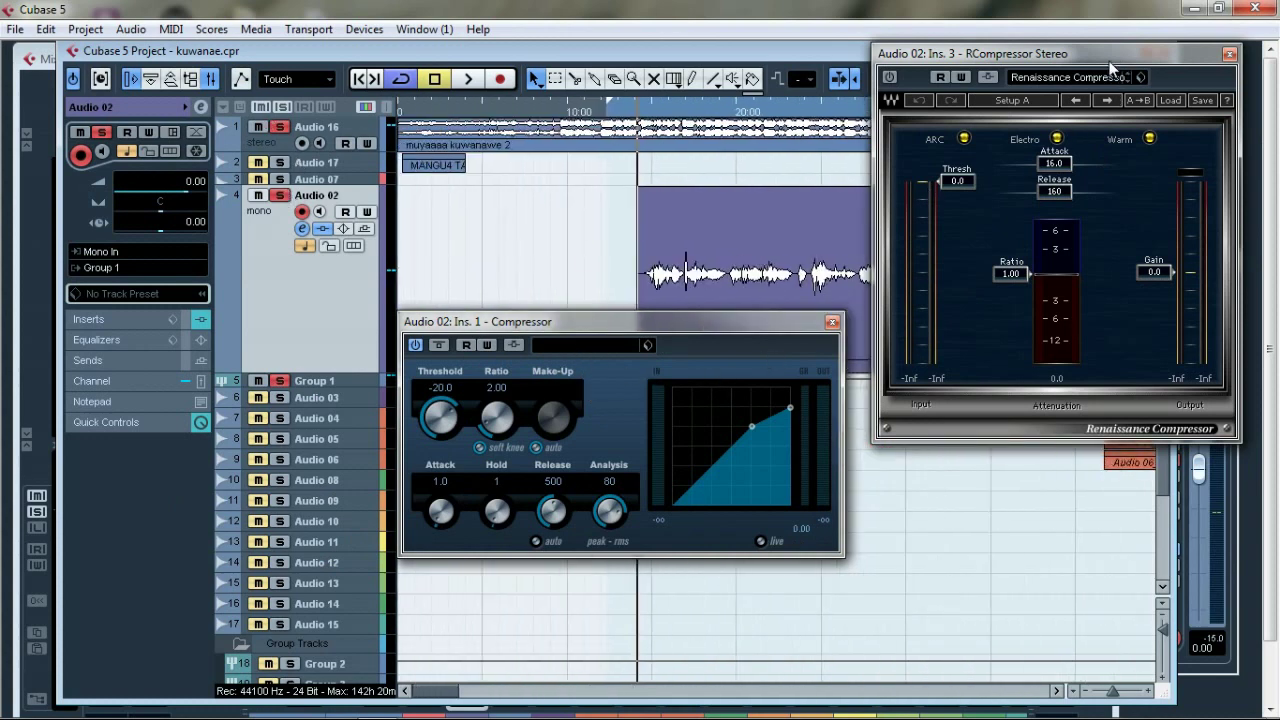
left_click_drag(655, 348, 642, 345)
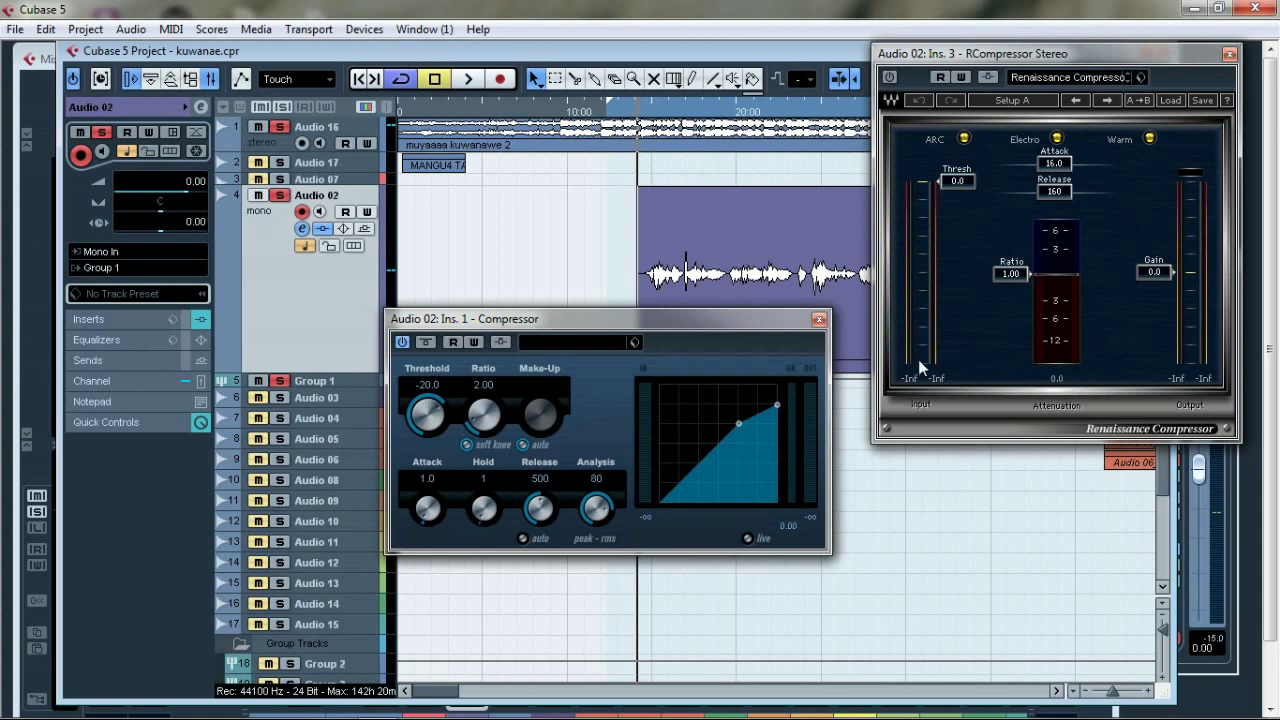
left_click_drag(551, 319, 611, 315)
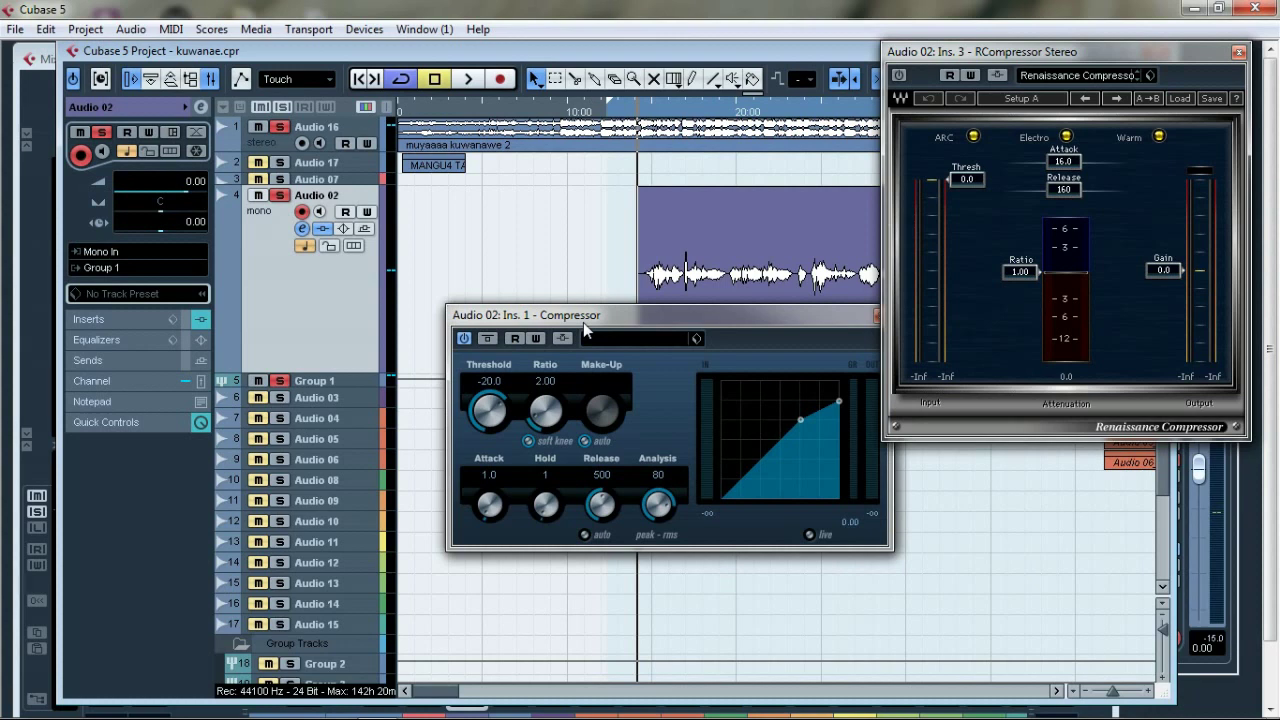
Audition the Audio 02 clip and set the insert 1 Compressor's ratio to 3.00.
key("space")
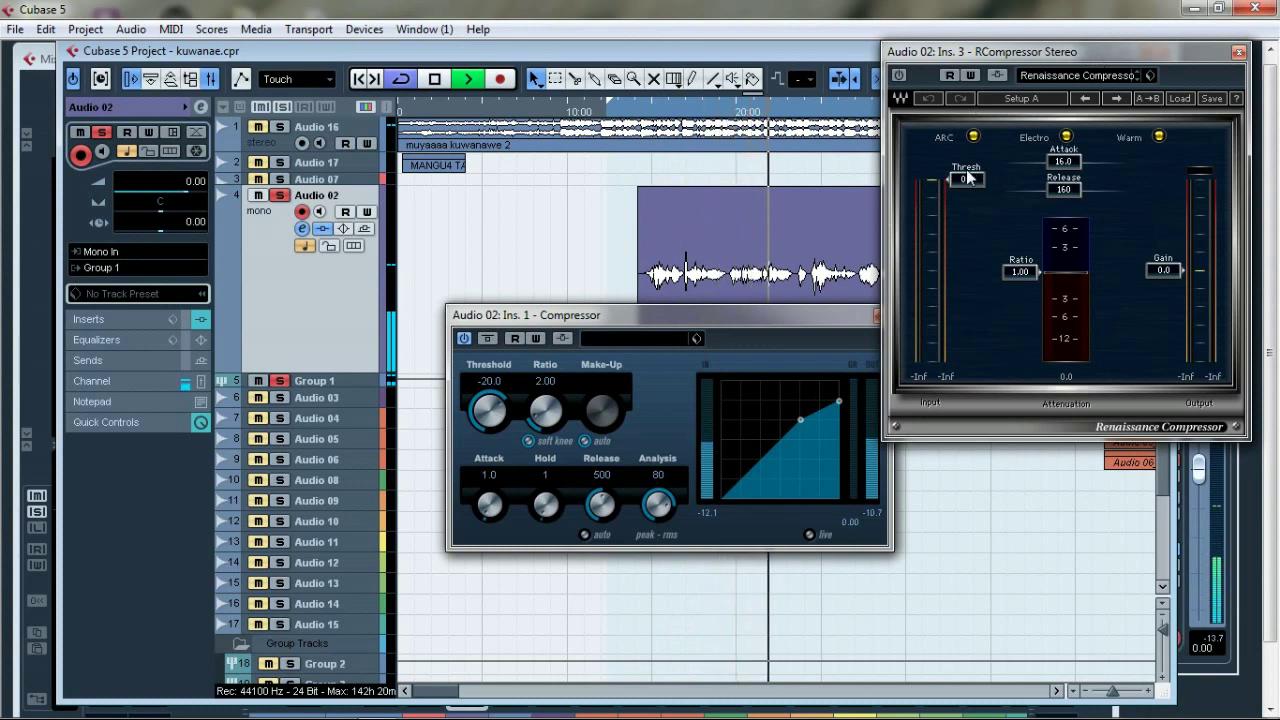
key("space")
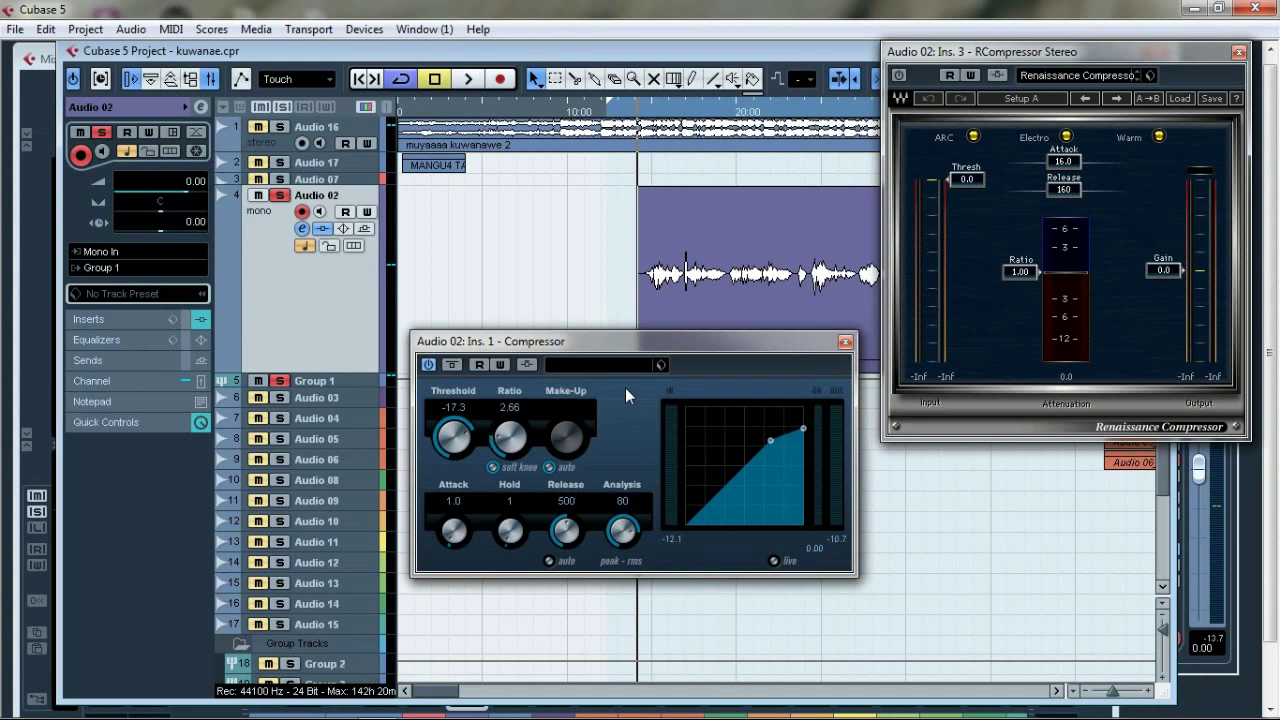
key("Tab")
type("3")
key("Return")
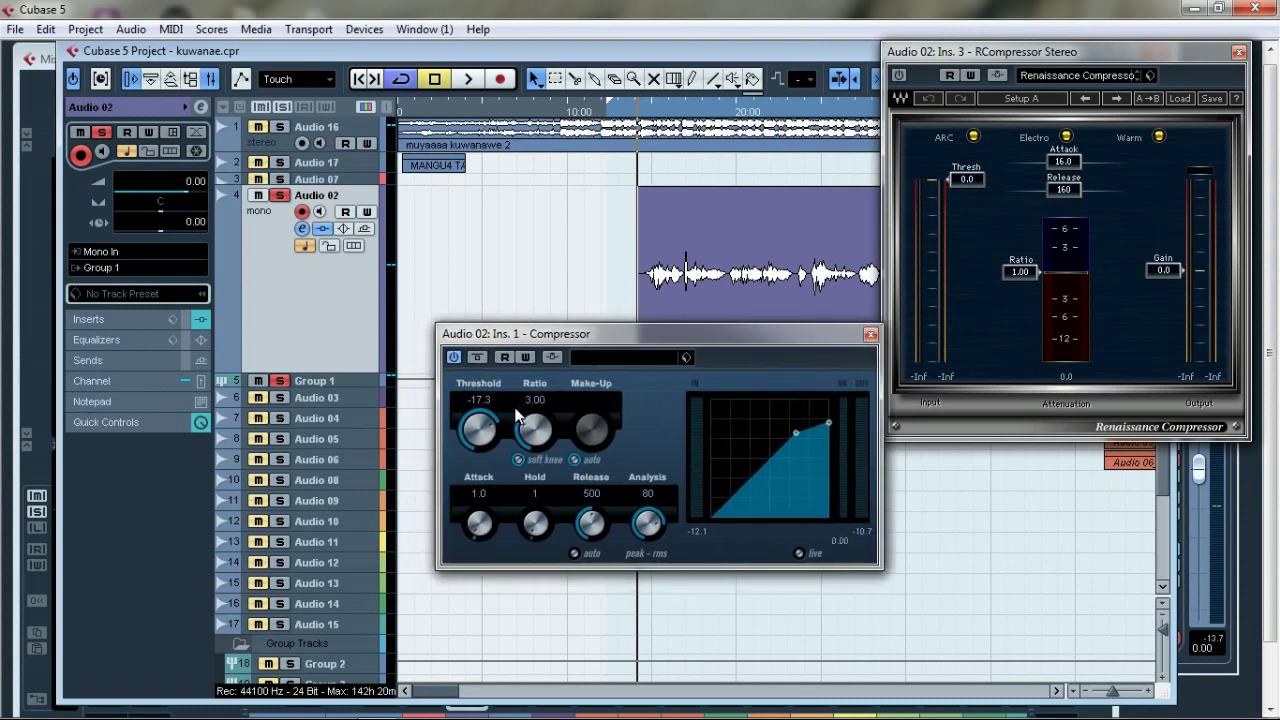
Play the opening phrase of Audio 02 repeatedly, zoomed in on the waveform, to judge the Compressor's effect.
key("space")
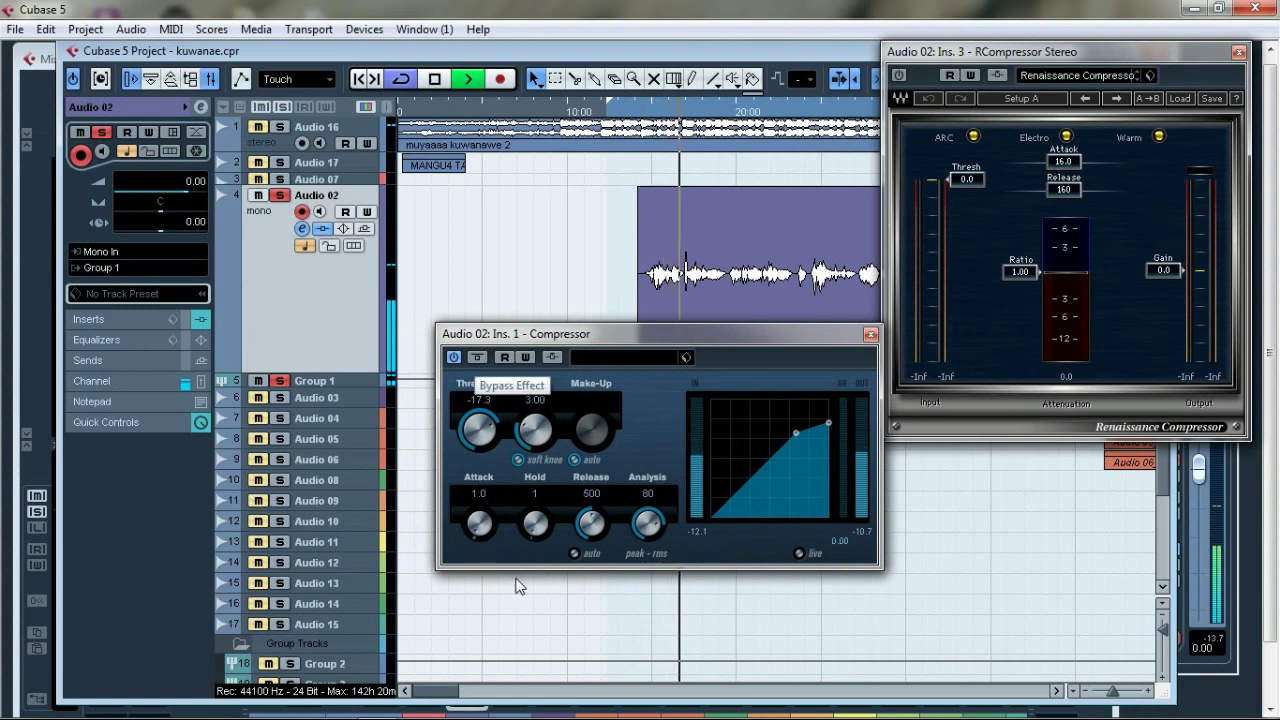
key("space")
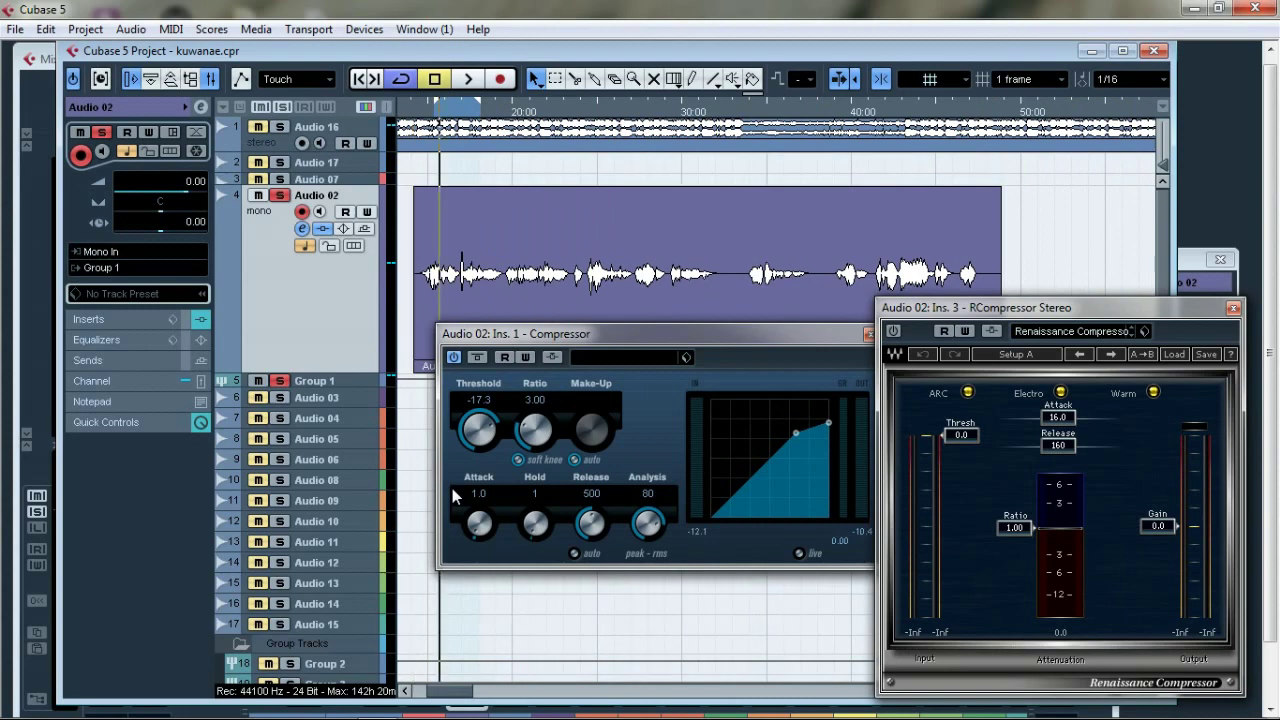
key("h")
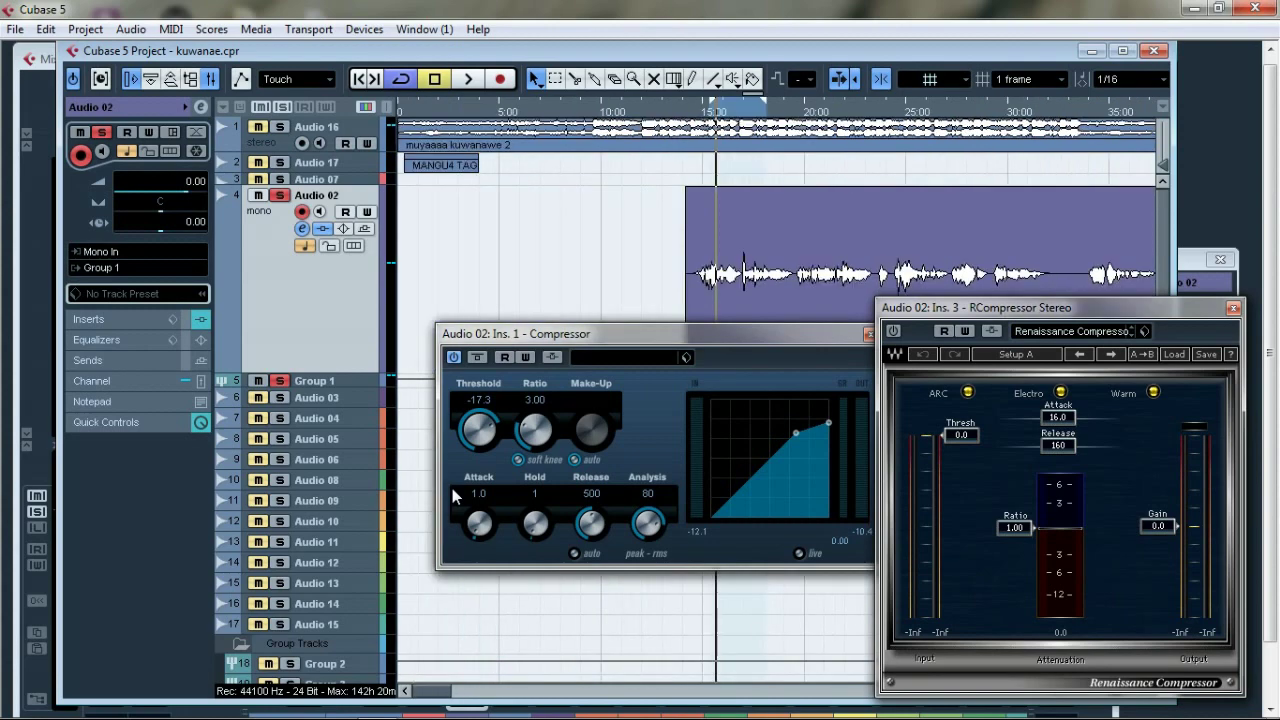
key("space")
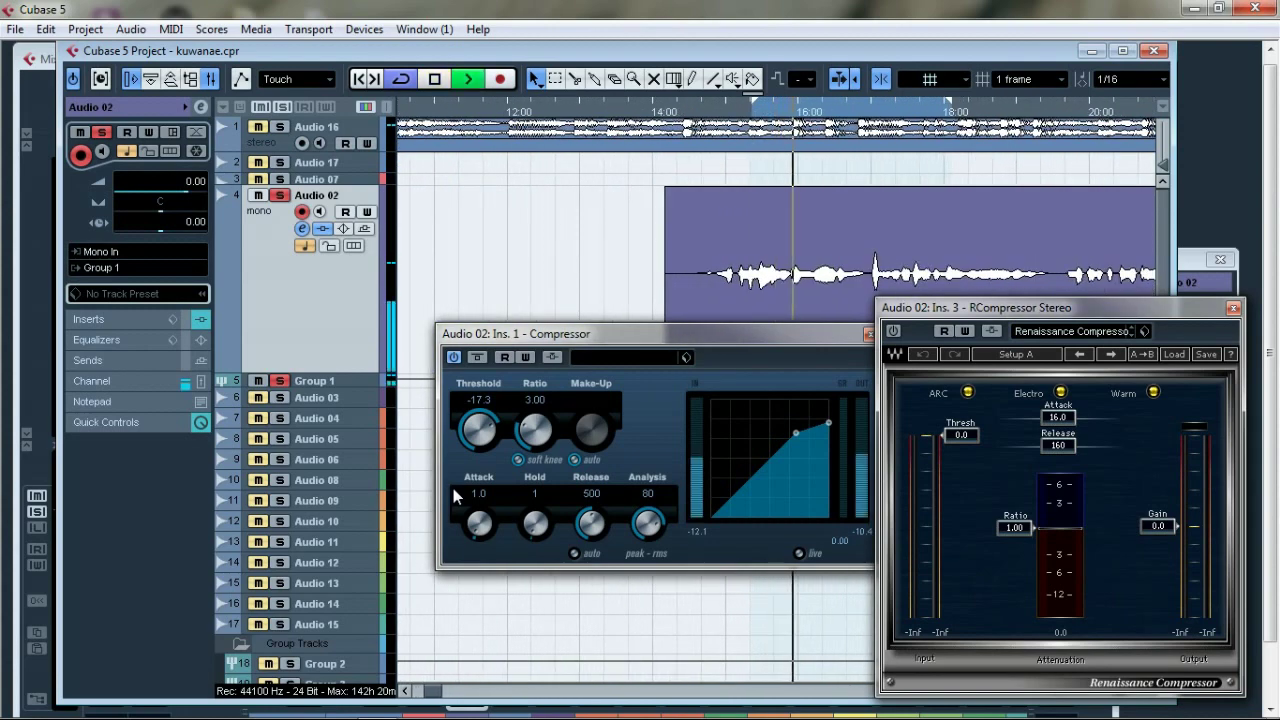
key("space")
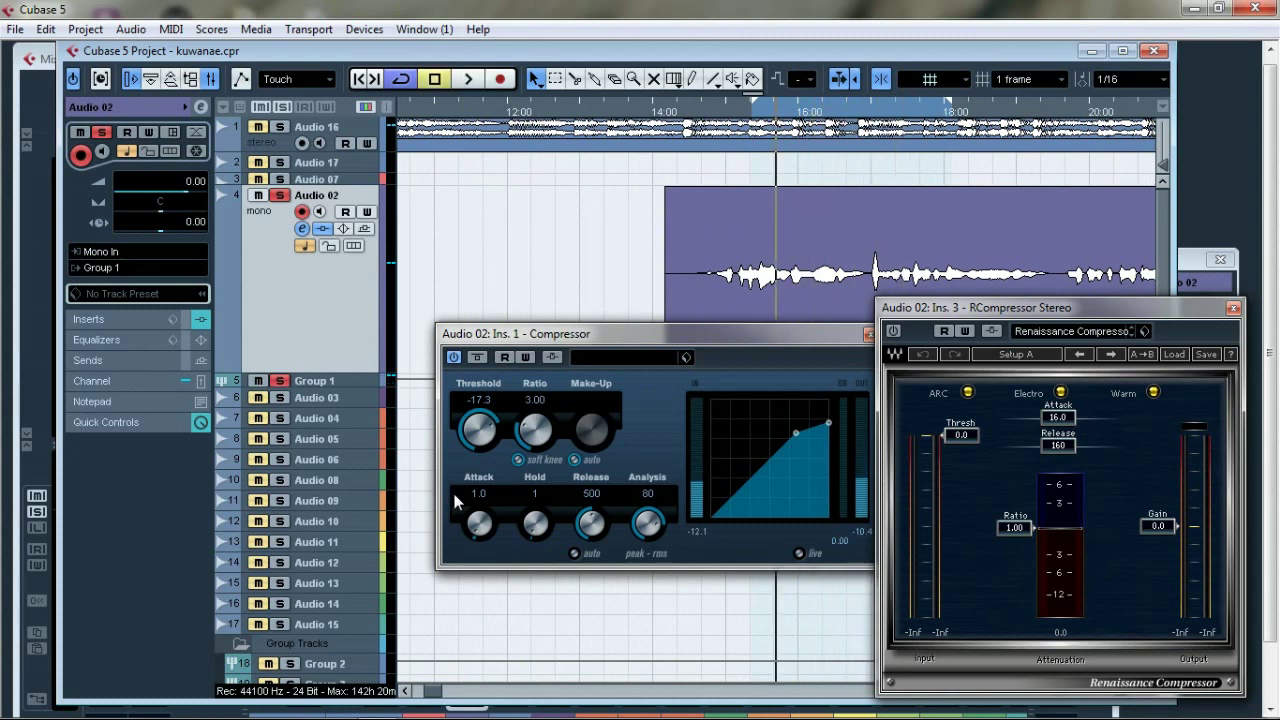
left_click(455, 500)
key("space")
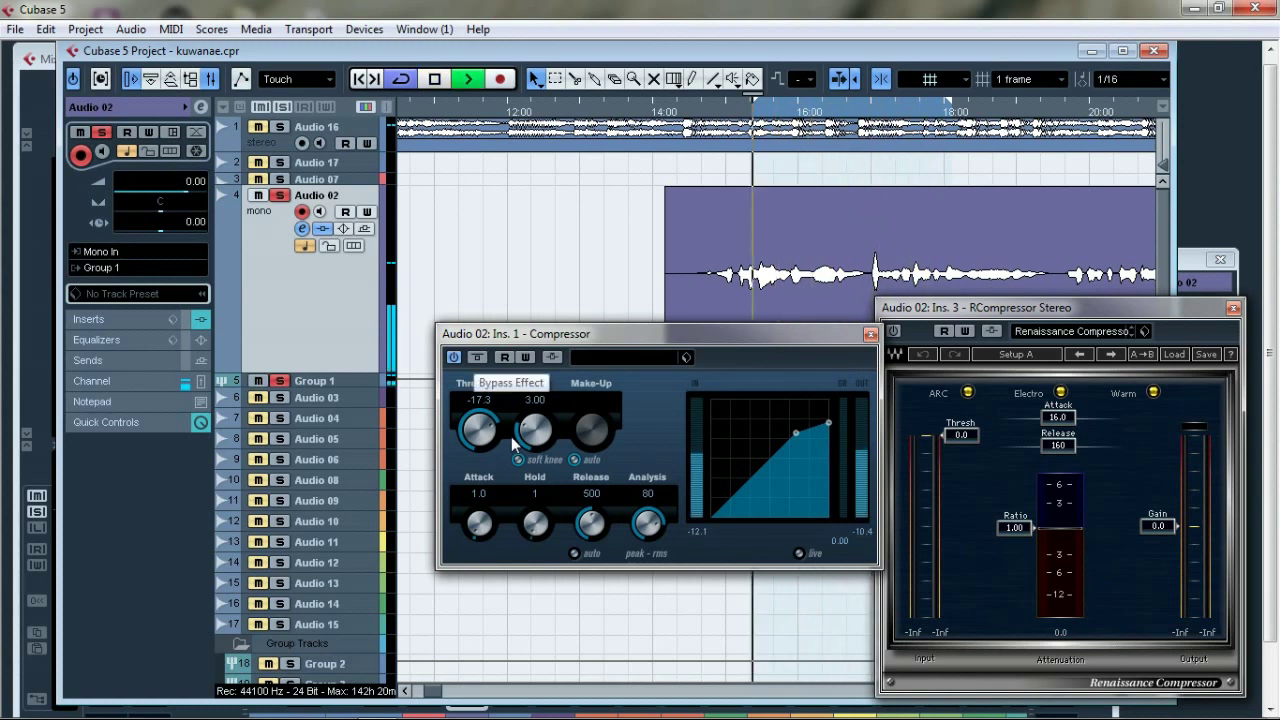
key("space")
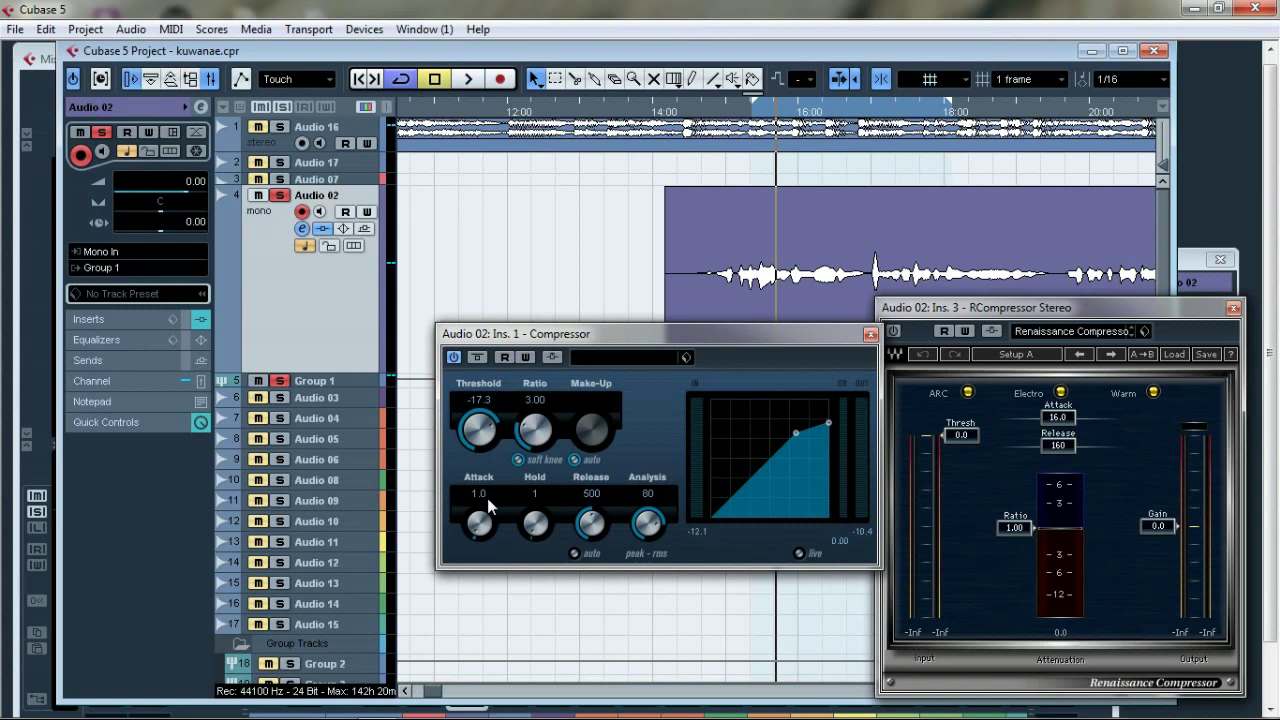
key("space")
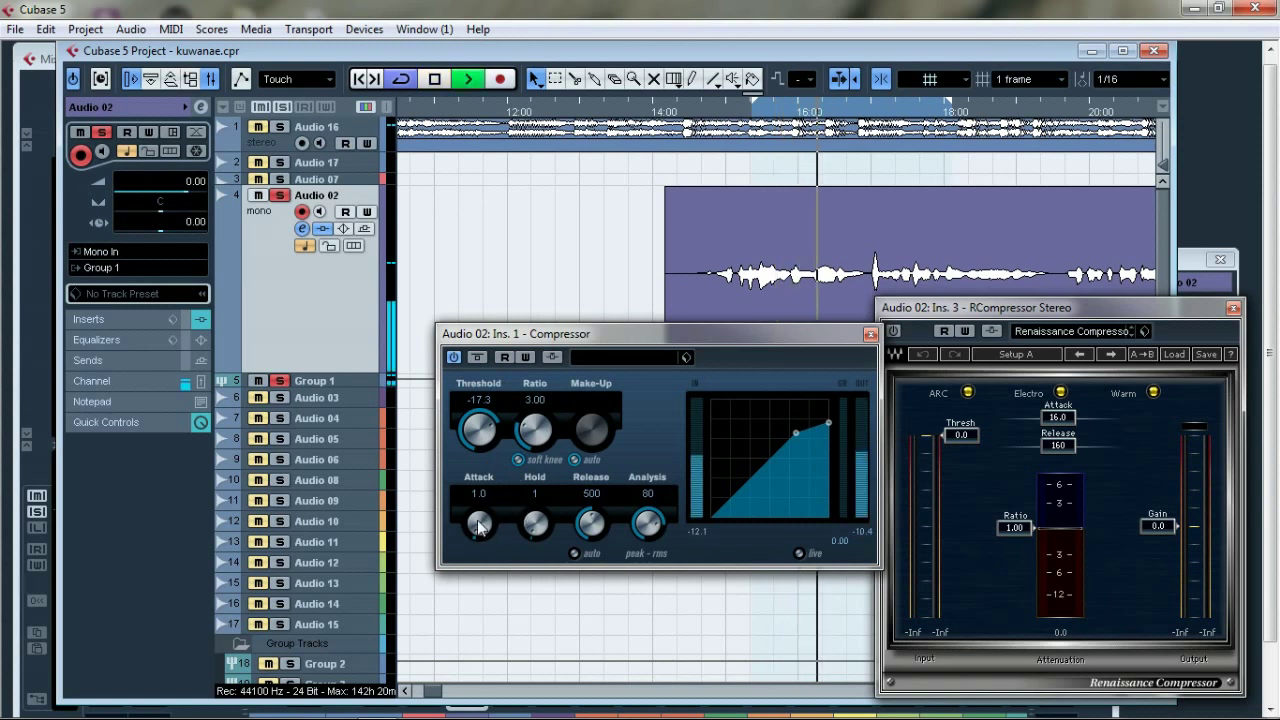
key("space")
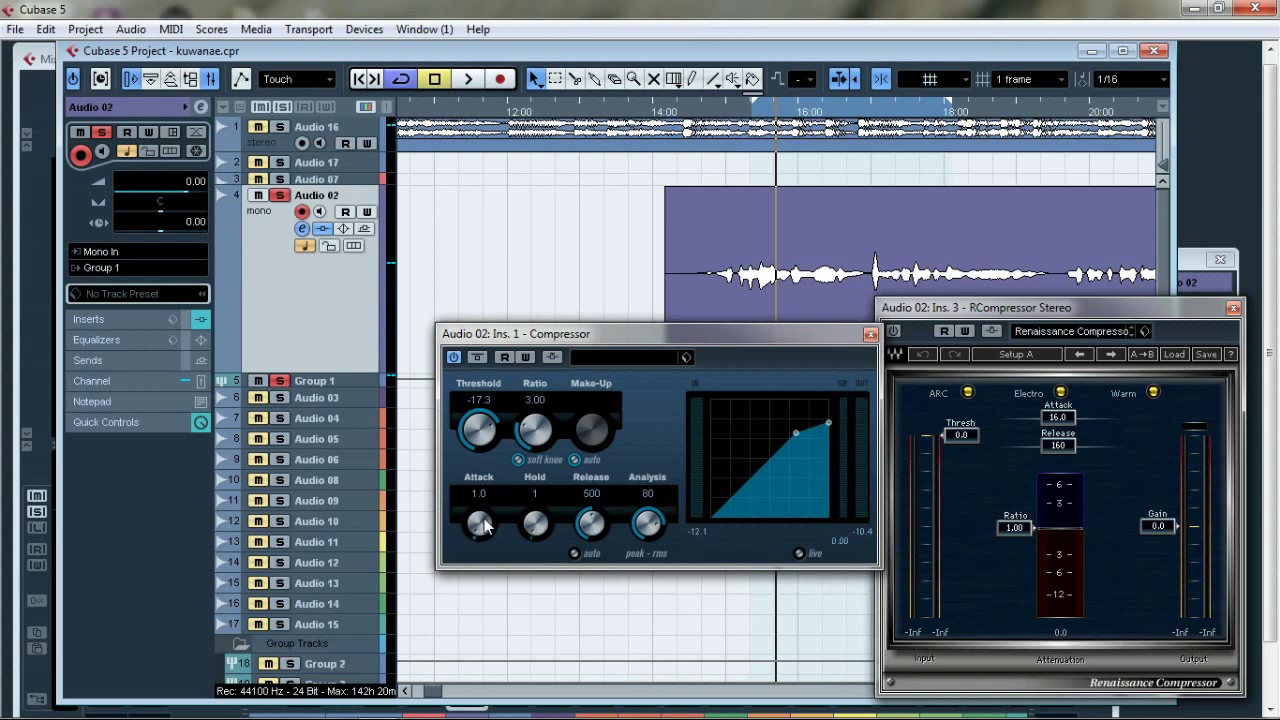
Set the insert 1 Compressor's attack to 30.0.
scroll(484, 522, "up", 3)
scroll(484, 522, "up", 2)
scroll(484, 522, "up", 3)
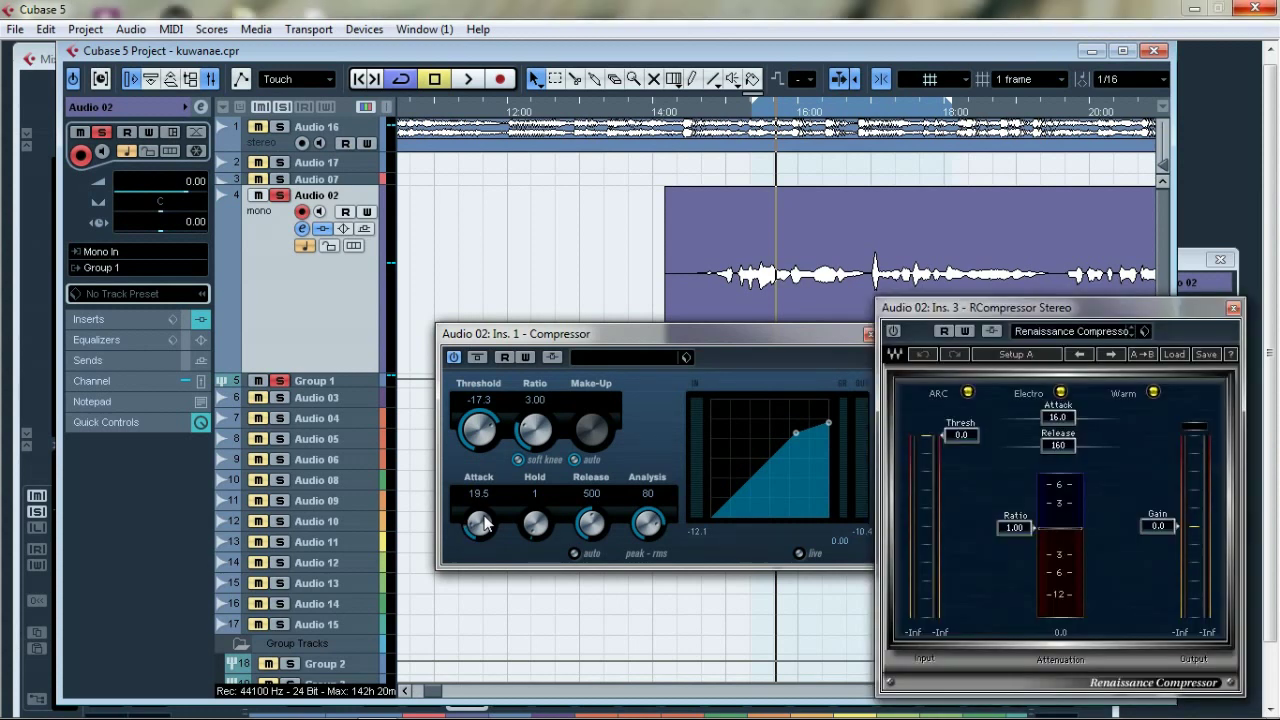
scroll(484, 522, "up", 5)
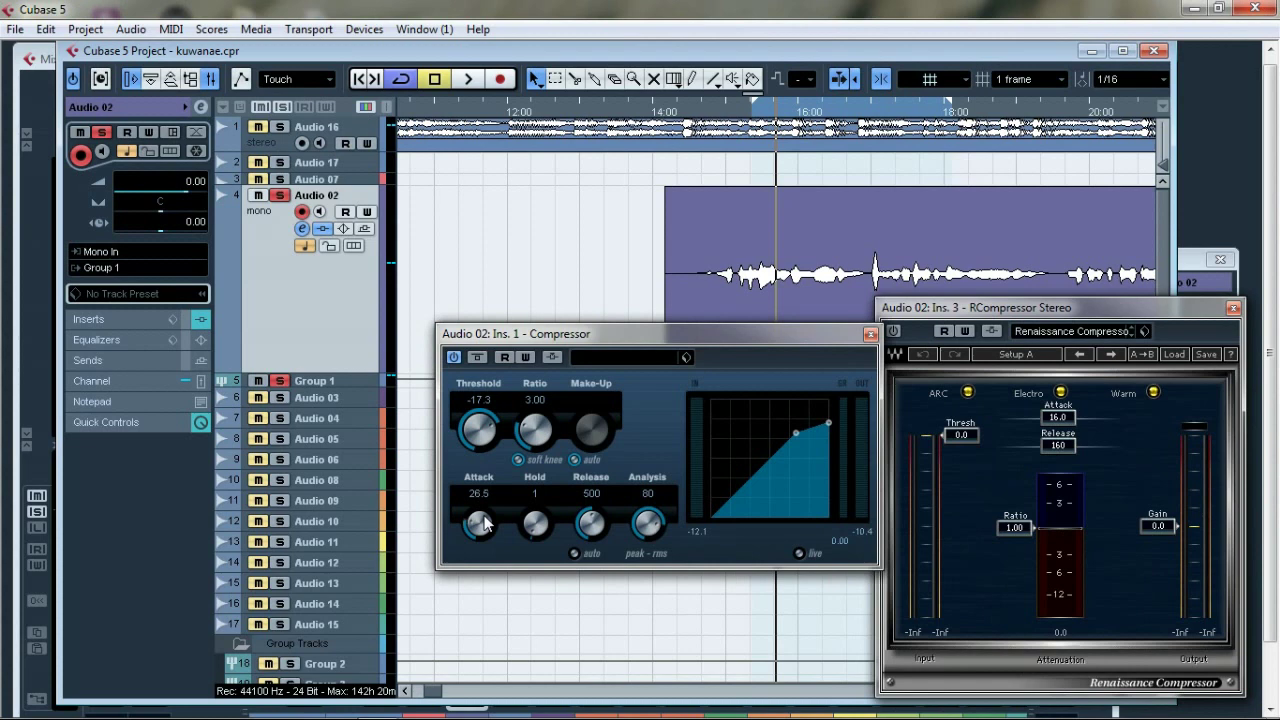
scroll(484, 522, "up", 5)
left_click(484, 522)
type("30")
key("Return")
Replay the looped phrase of Audio 02 to hear the slower Compressor attack.
key("space")
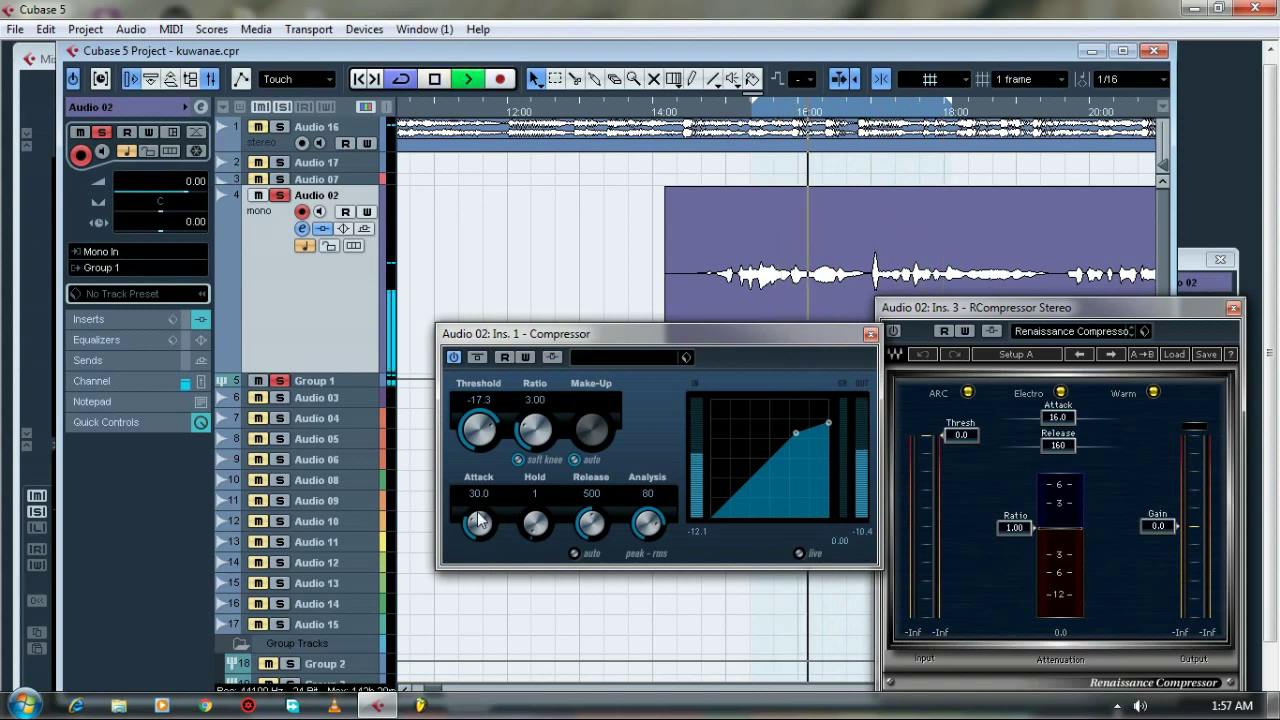
key("space")
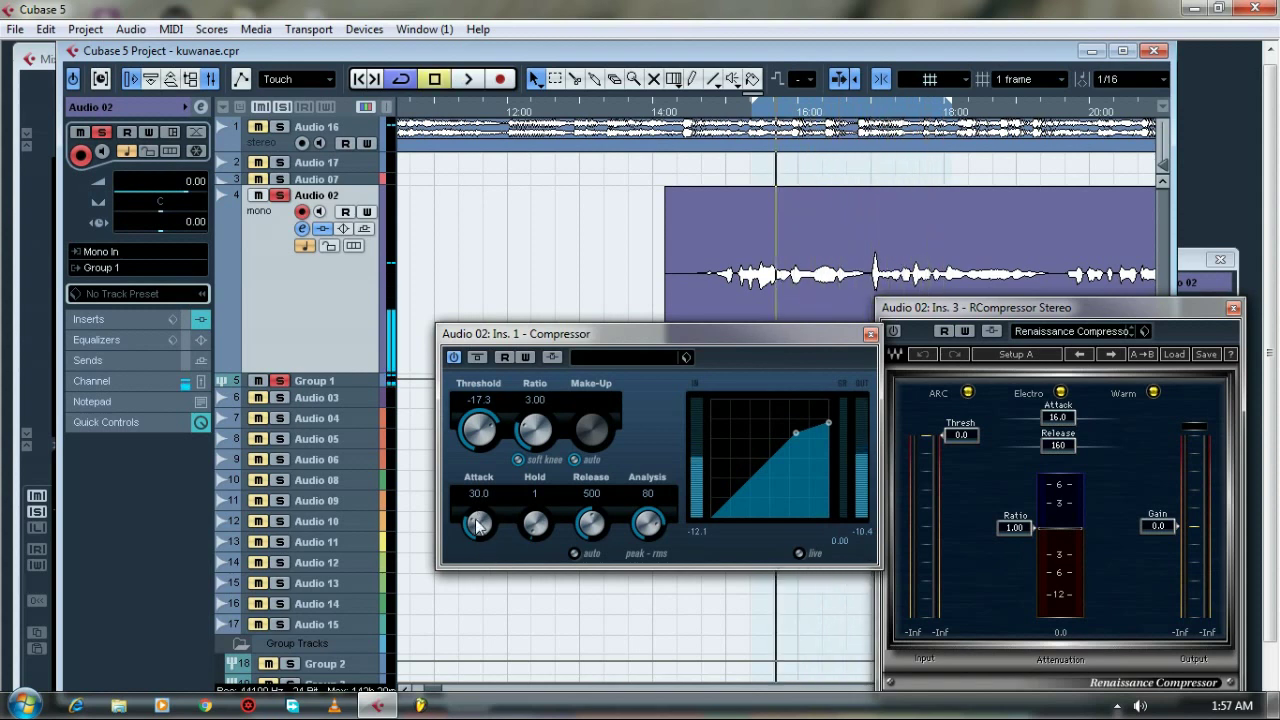
key("space")
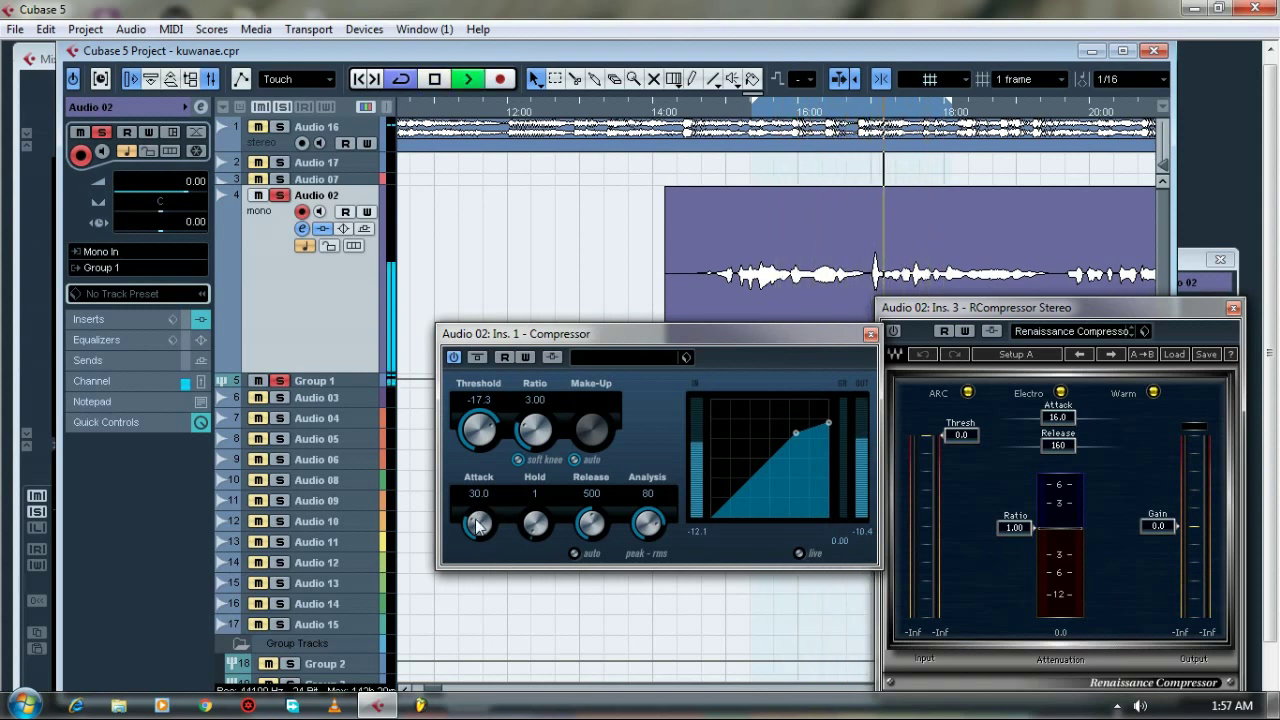
Audition the looped Audio 02 phrase again from its start at the Compressor's 30.0 attack and stop playback.
key("space")
key("space")
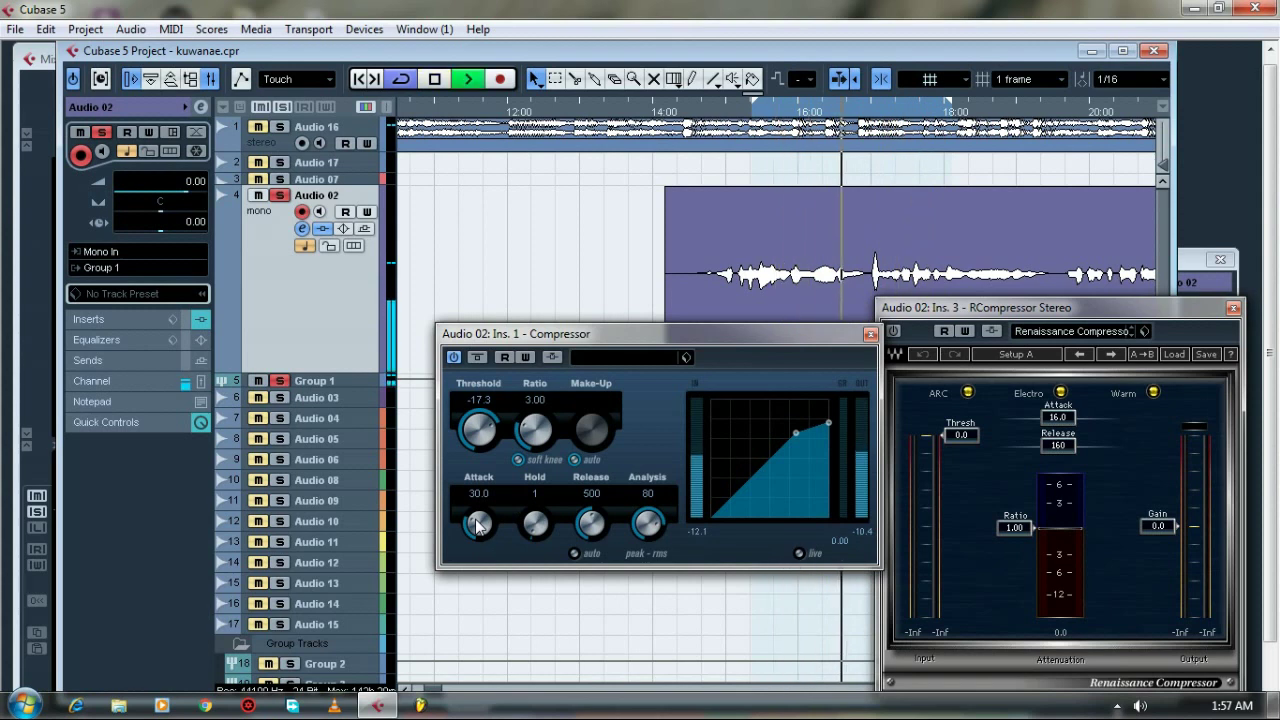
key("space")
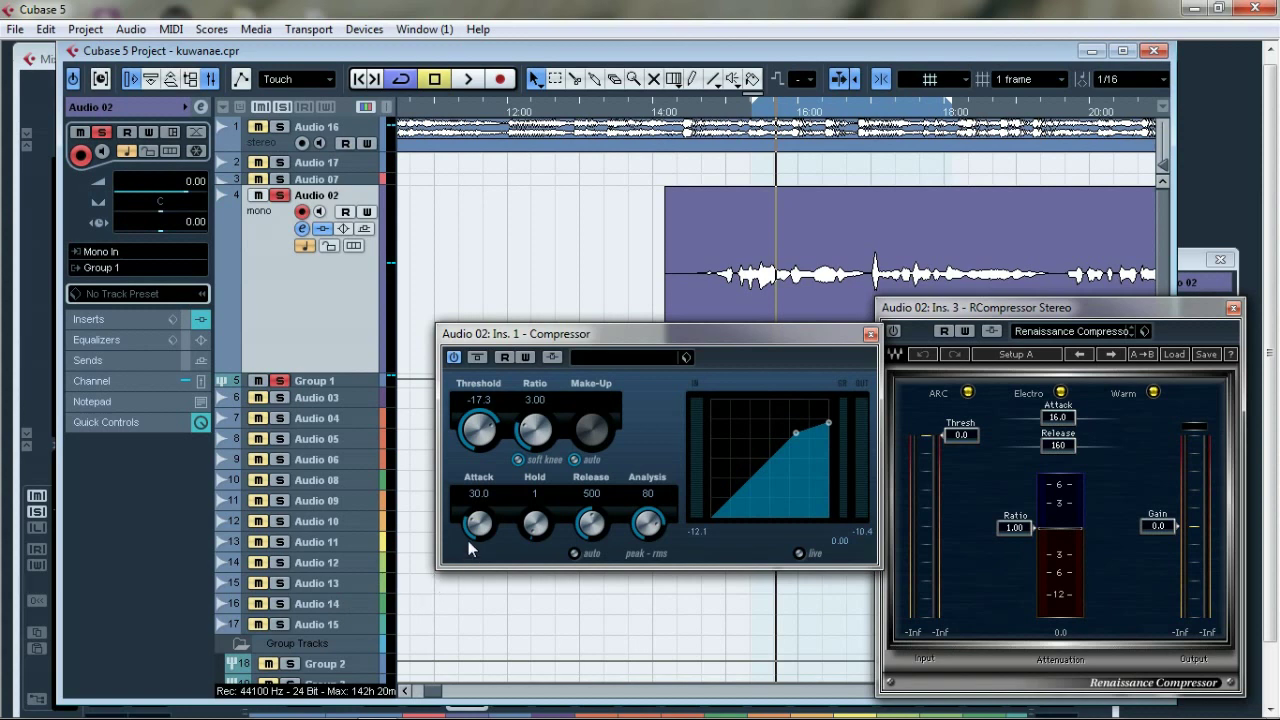
Try an attack of 88.4 on the insert 1 Compressor while playing the looped Audio 02 phrase.
scroll(478, 522, "up", 5)
key("space")
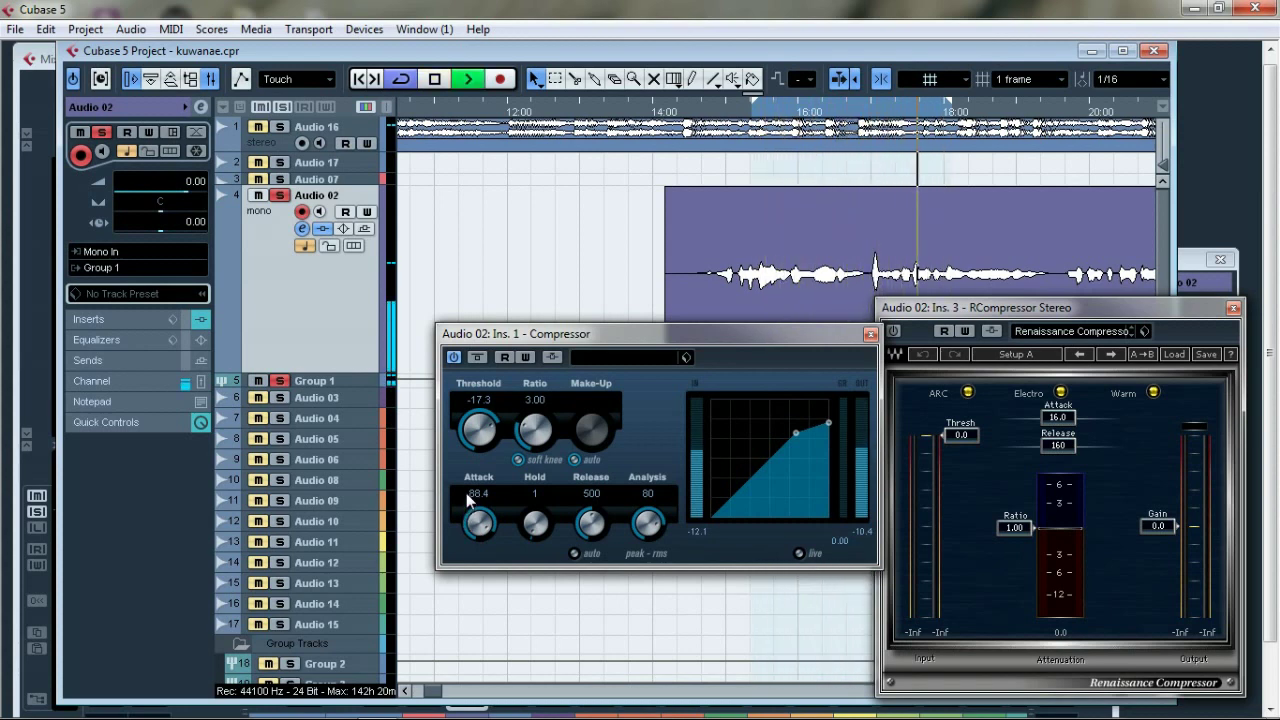
key("space")
Set the insert 1 Compressor's attack to 30.5, hold to 21 and release to 287 while auditioning the phrase.
left_click_drag(472, 515, 476, 522)
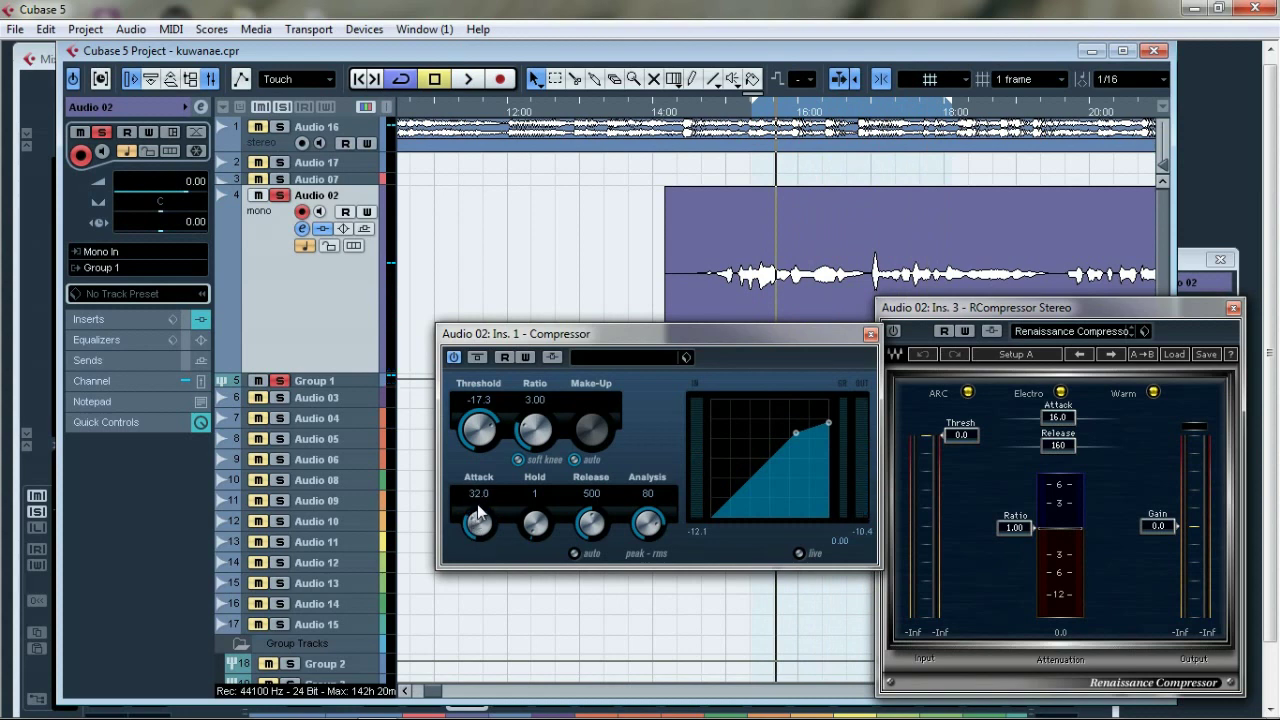
scroll(484, 491, "down", 2)
key("space")
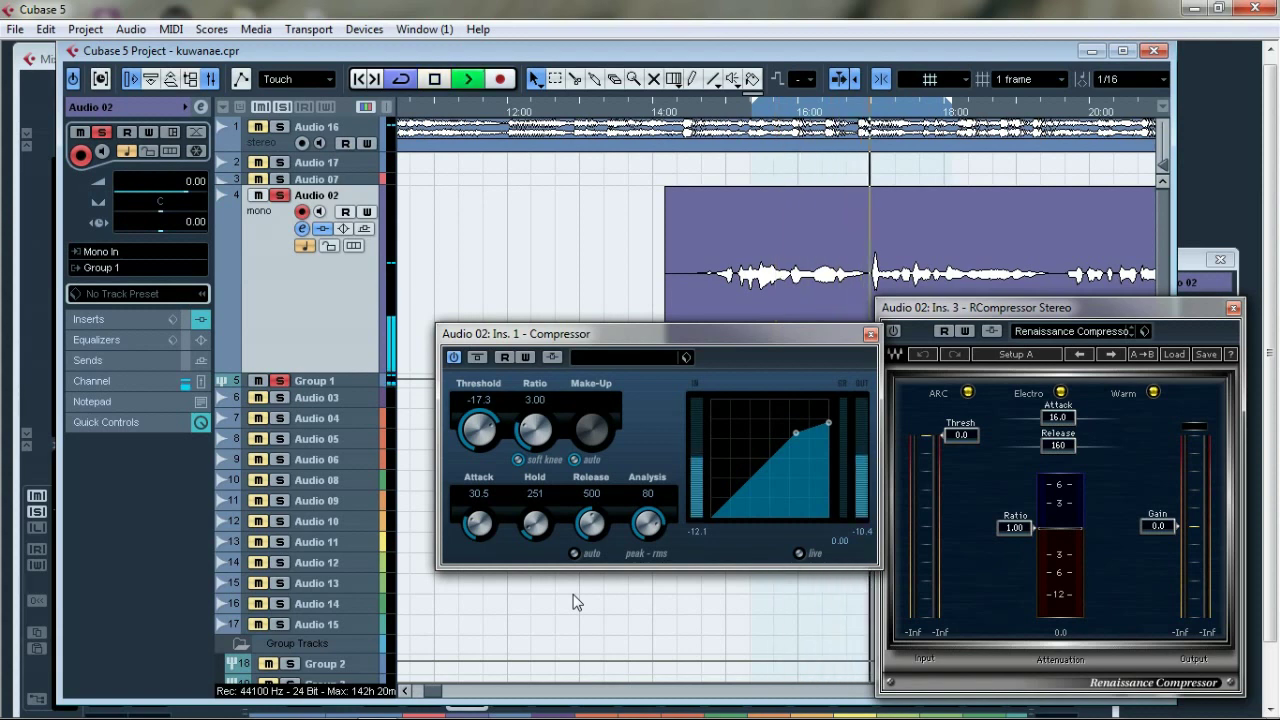
key("space")
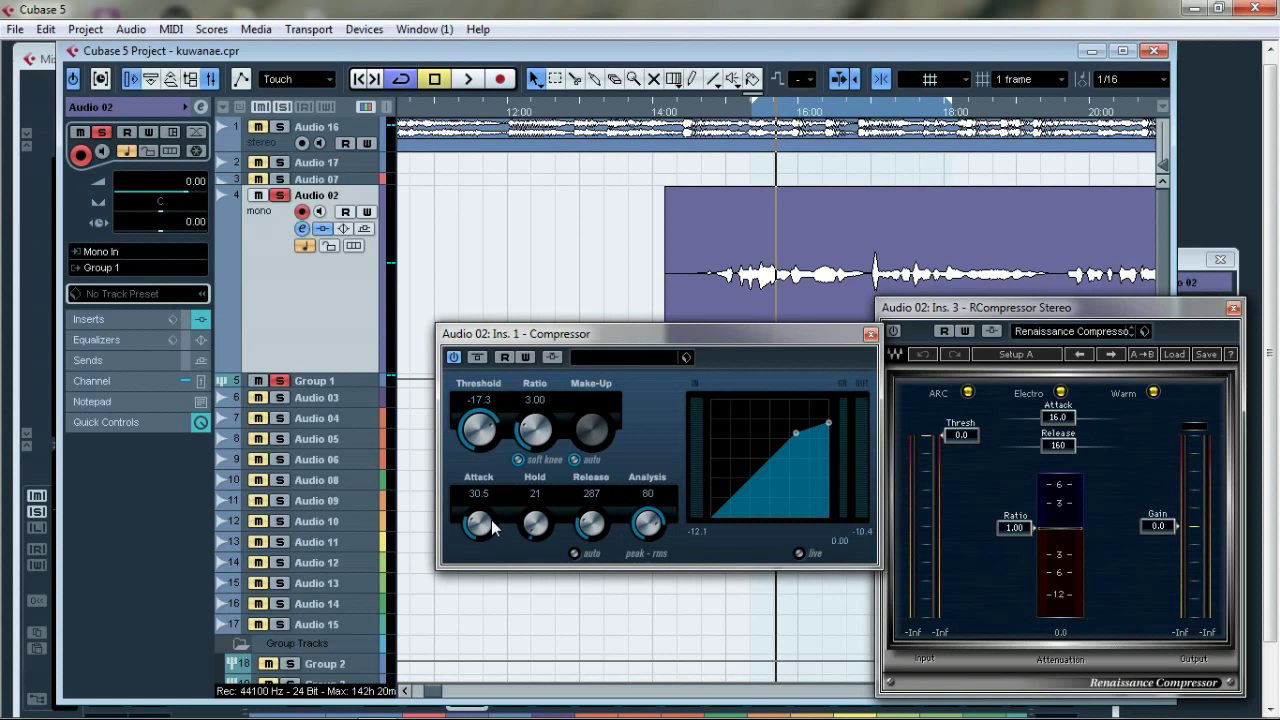
Audition the looped phrase and set the insert 1 Compressor's make-up gain to 2.9.
key("space")
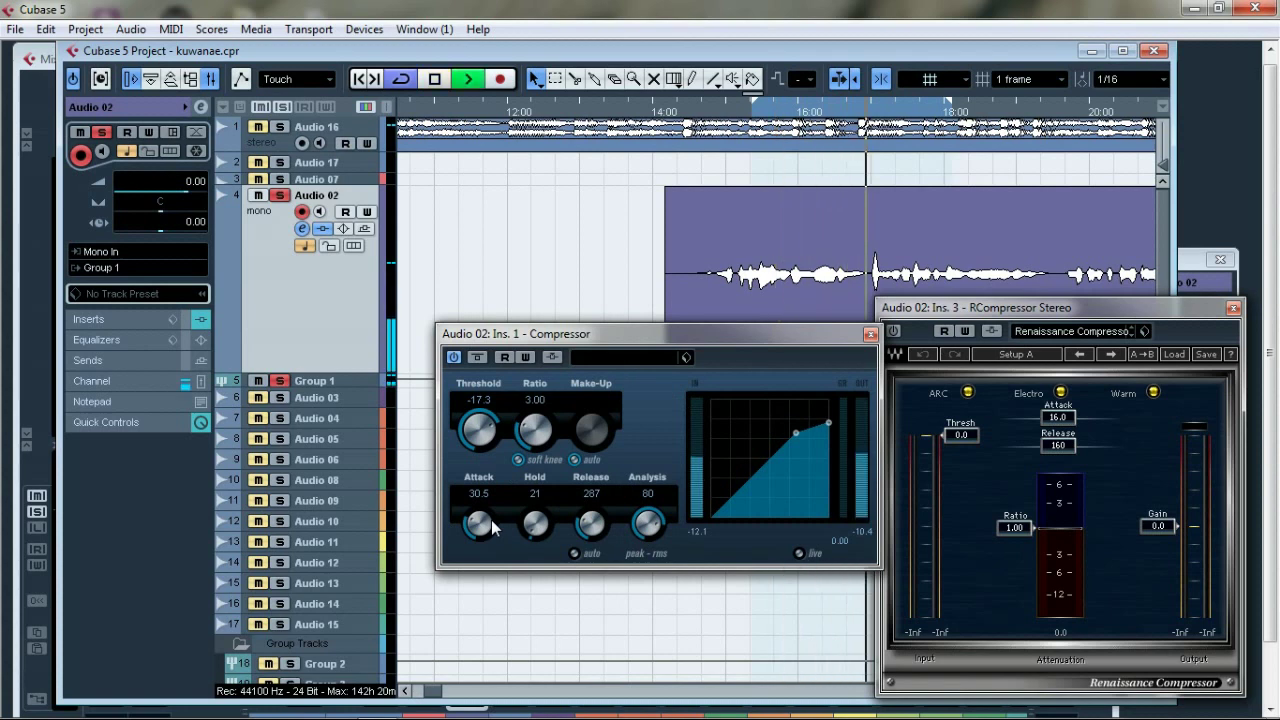
key("space")
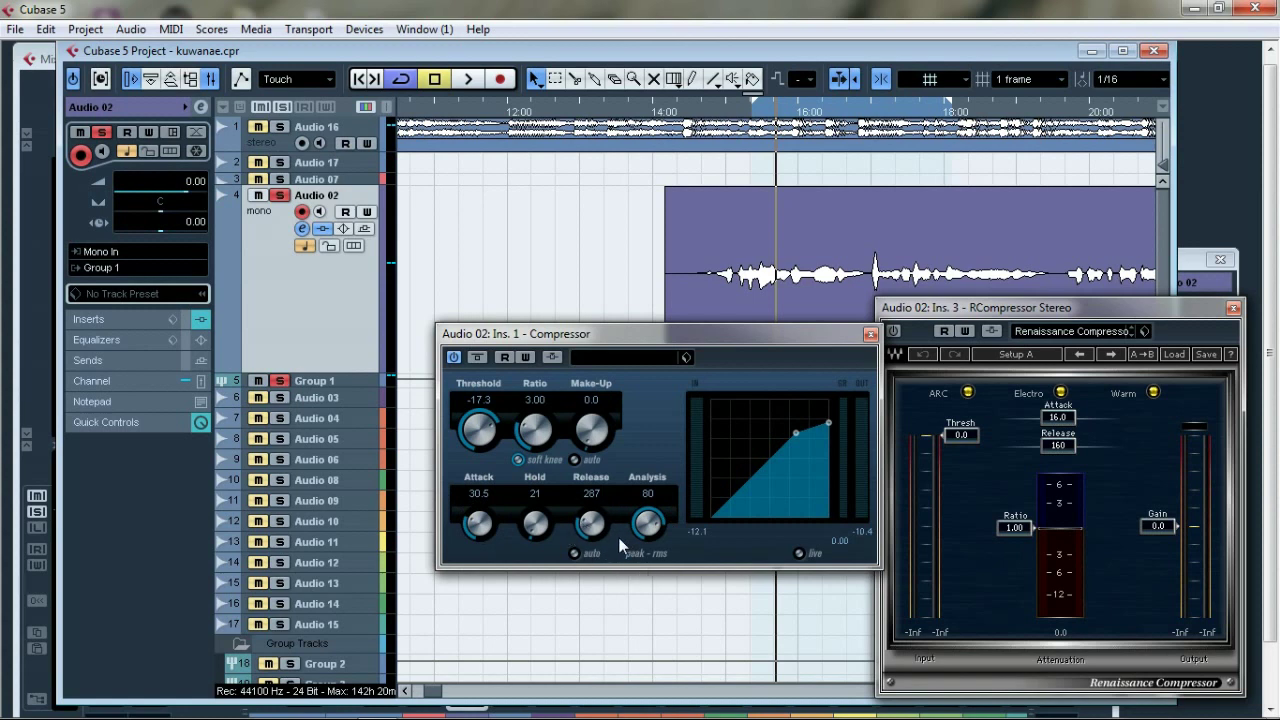
key("space")
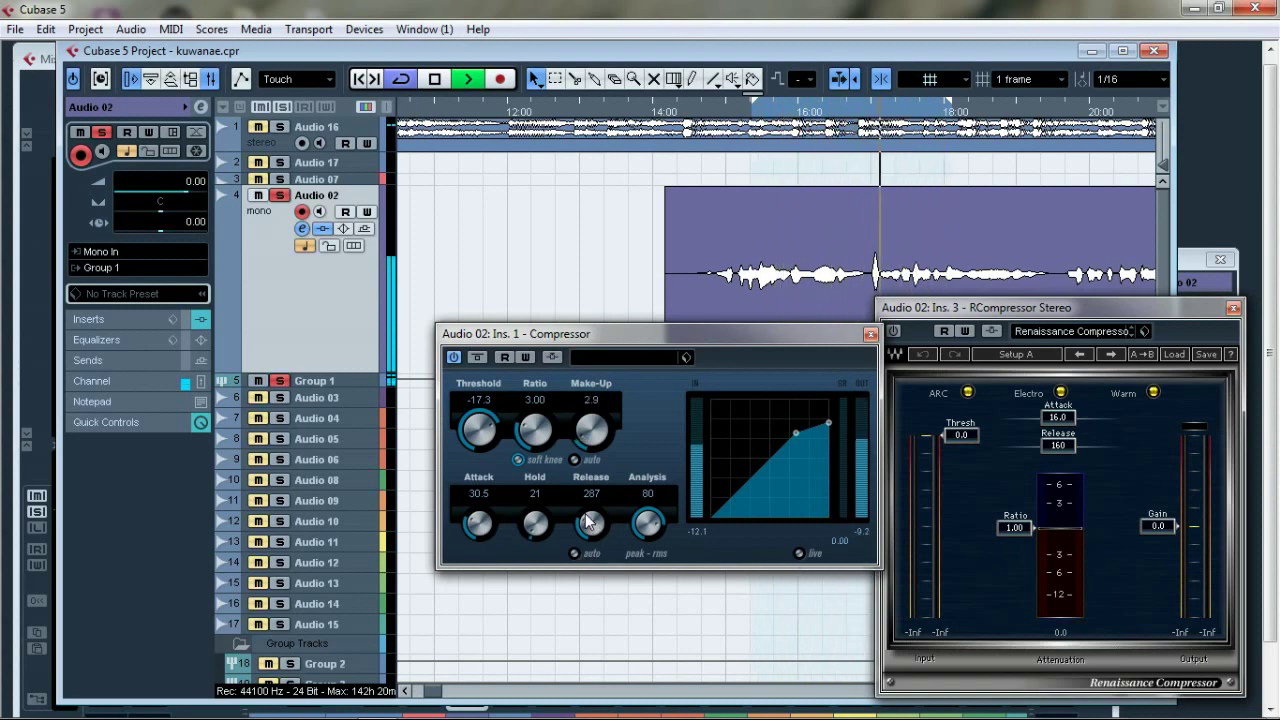
key("space")
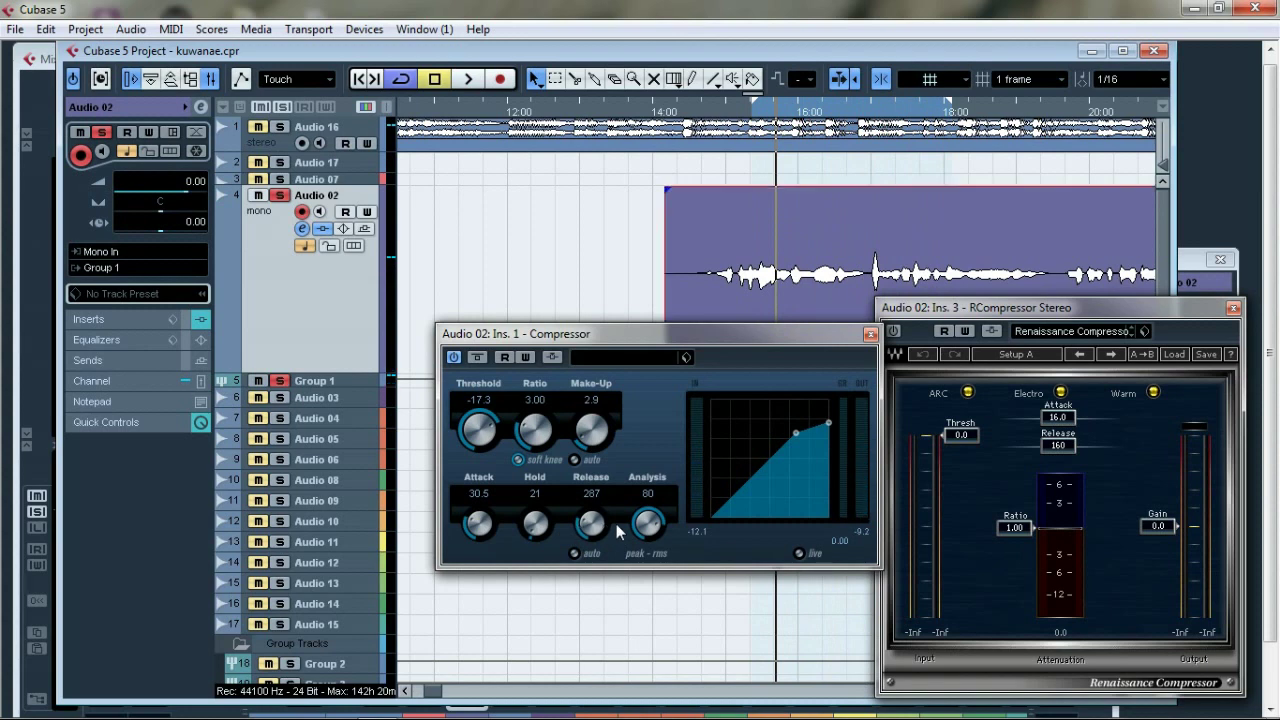
Set the loop range to the Audio 02 clip and play it with RCompressor on insert 3 activated.
key("p")
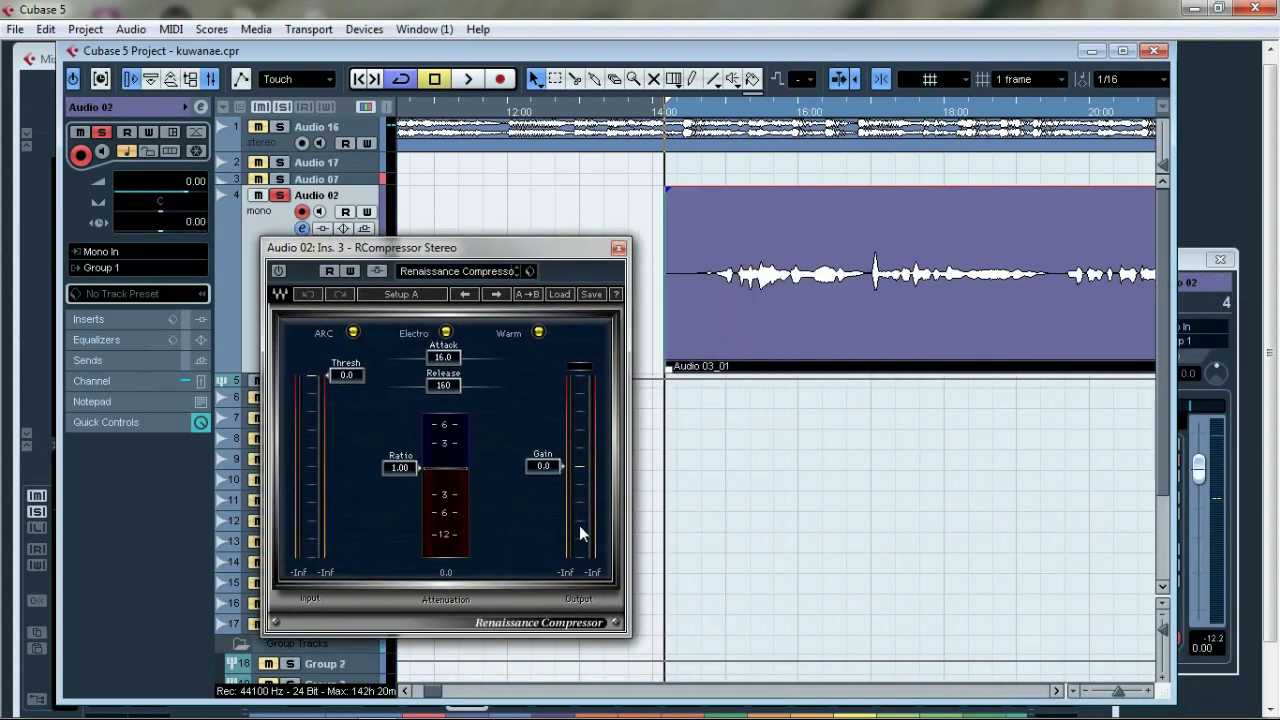
key("space")
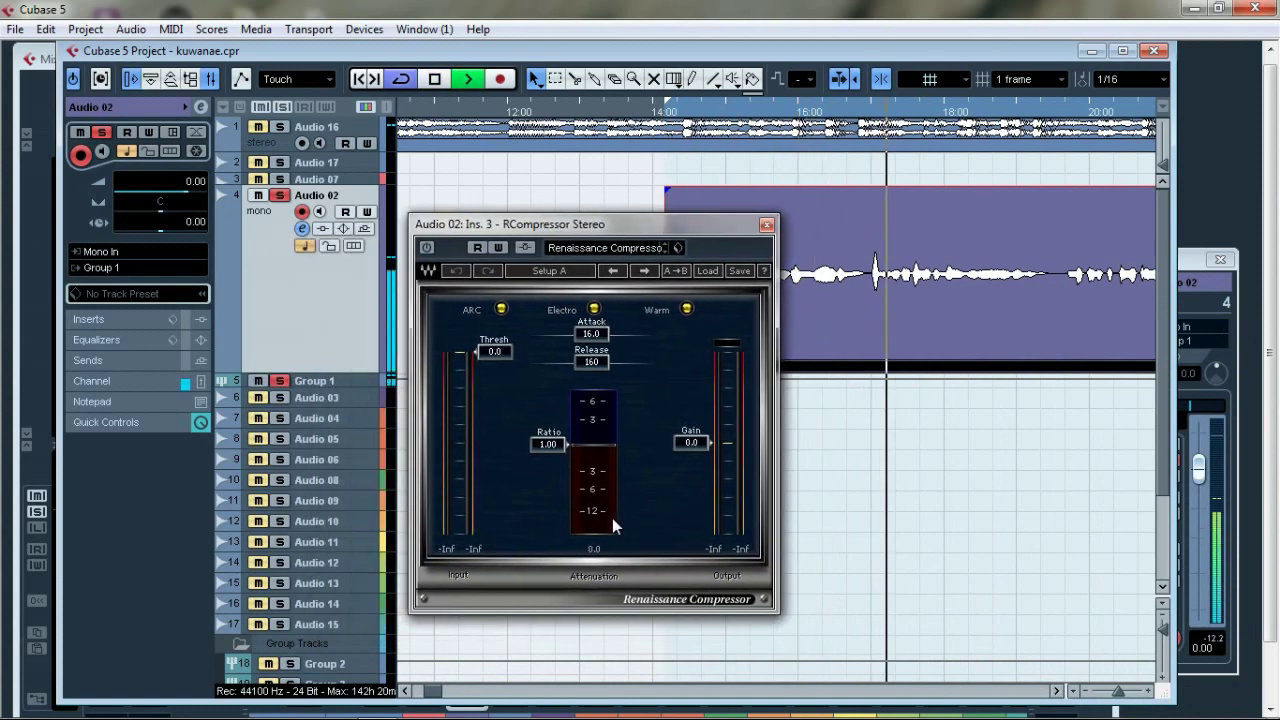
key("space")
key("space")
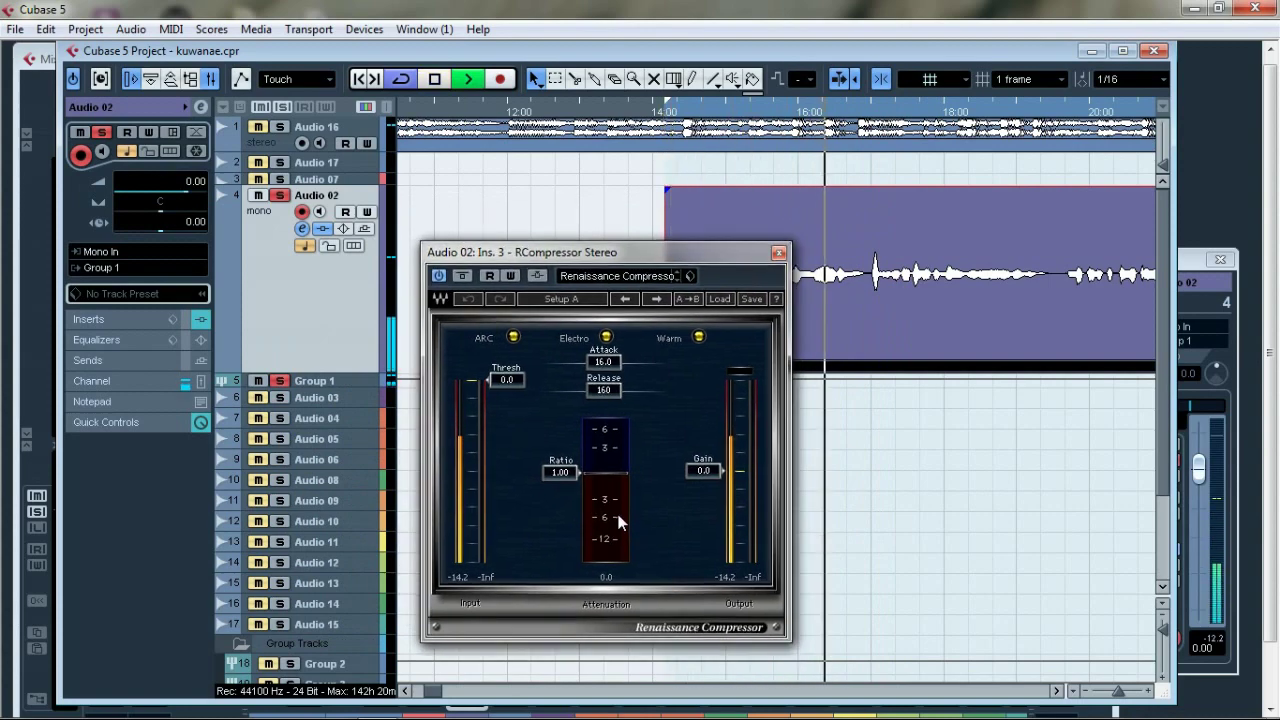
Stop playback and set the RCompressor's threshold to -17.2 and ratio to 3.01.
key("space")
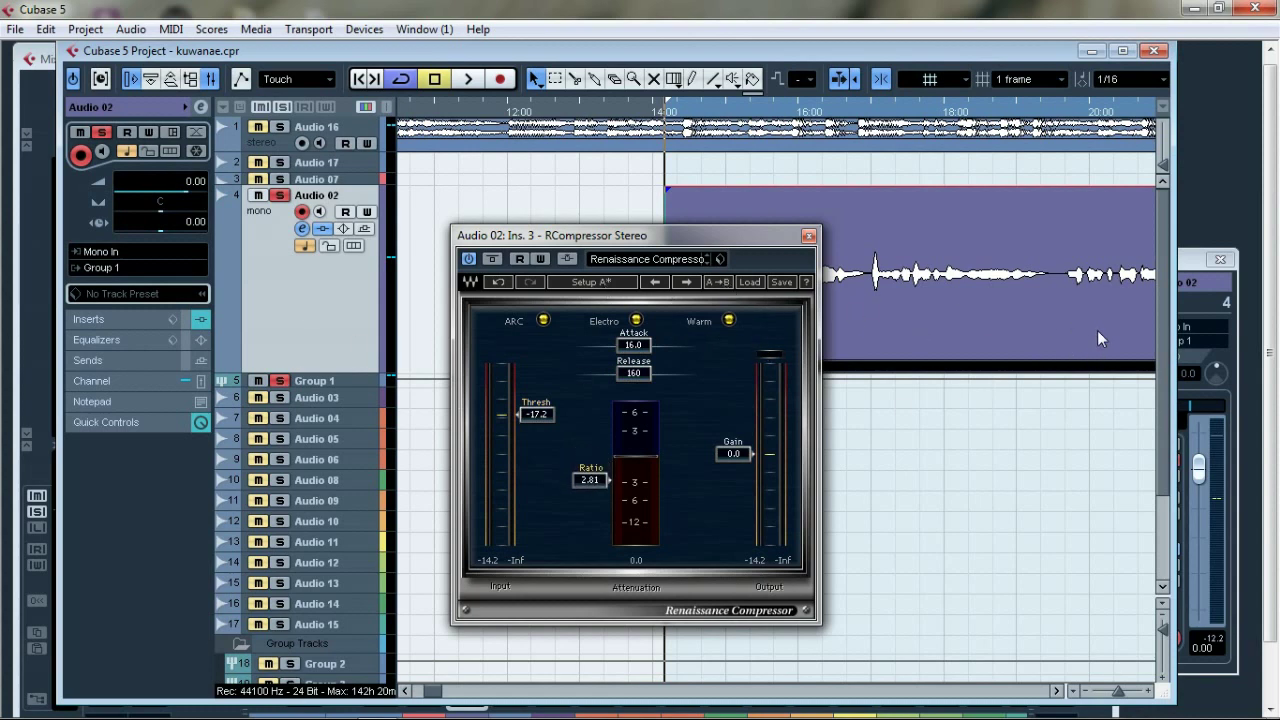
key("Return")
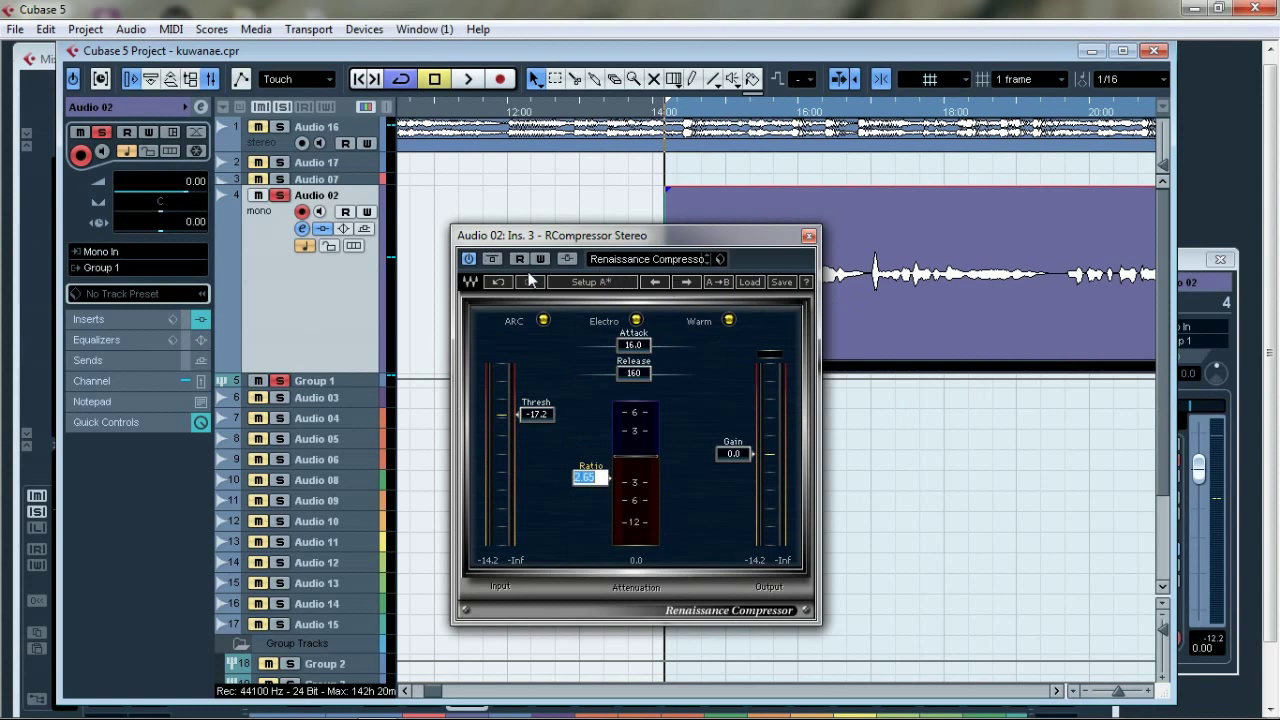
type("3")
key("Return")
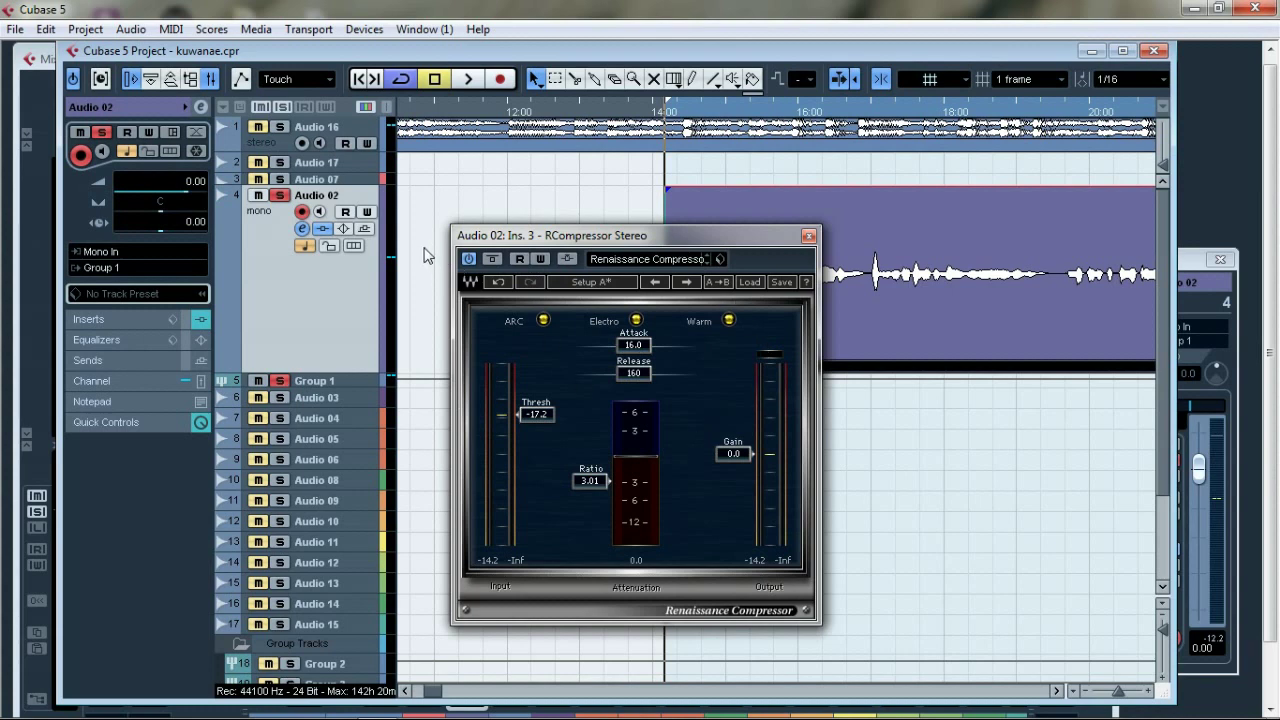
Set the RCompressor's attack to 6.53 and release to 300, and audition the Audio 02 clip.
left_click_drag(673, 357, 532, 362)
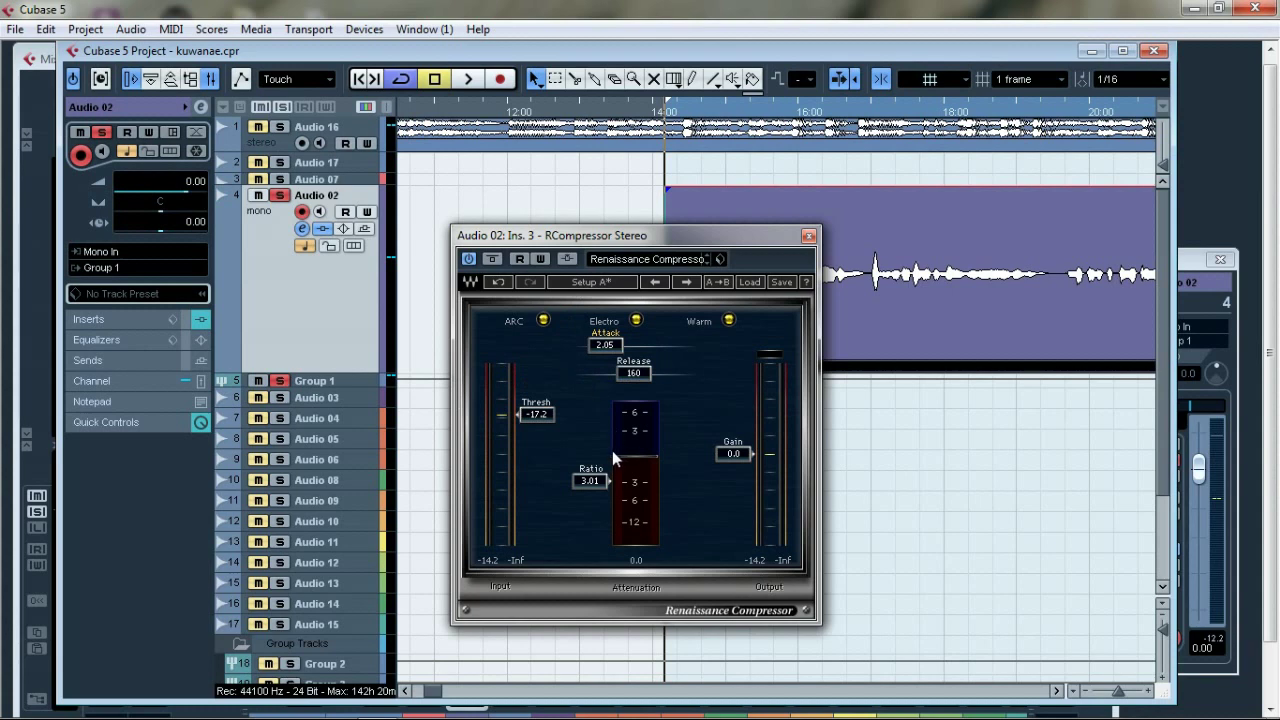
left_click_drag(523, 444, 586, 527)
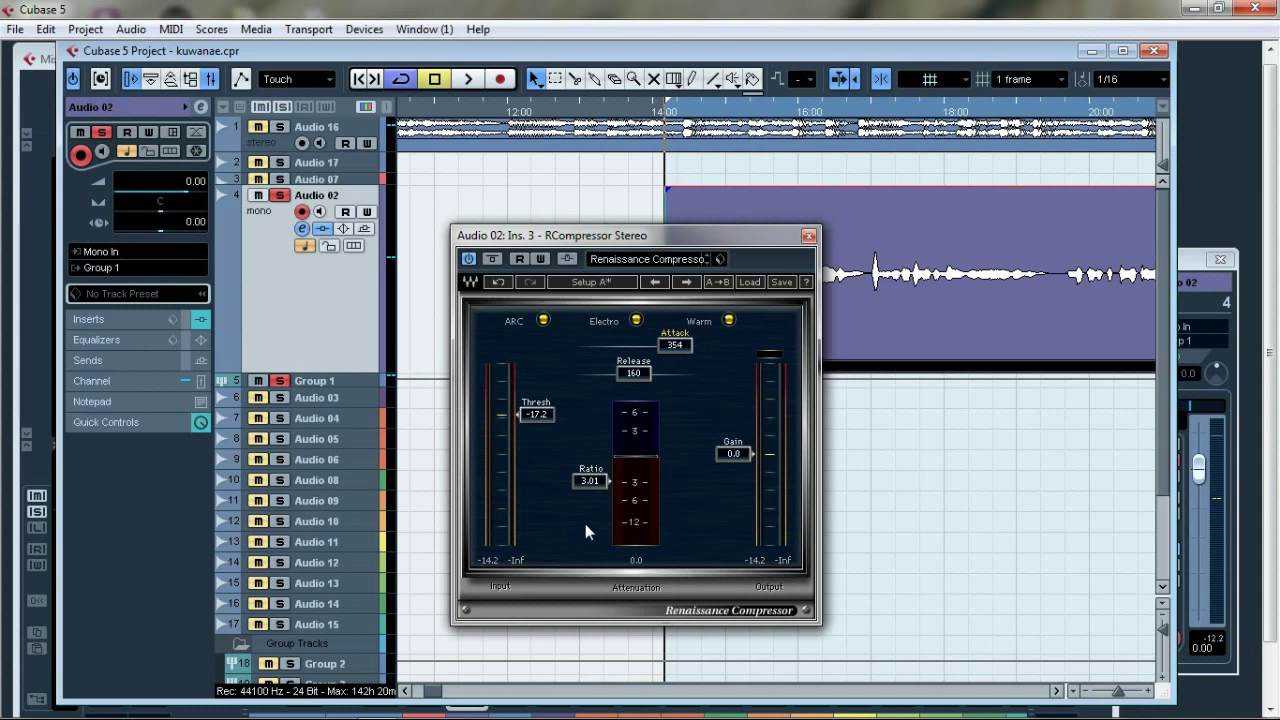
left_click_drag(583, 518, 601, 408)
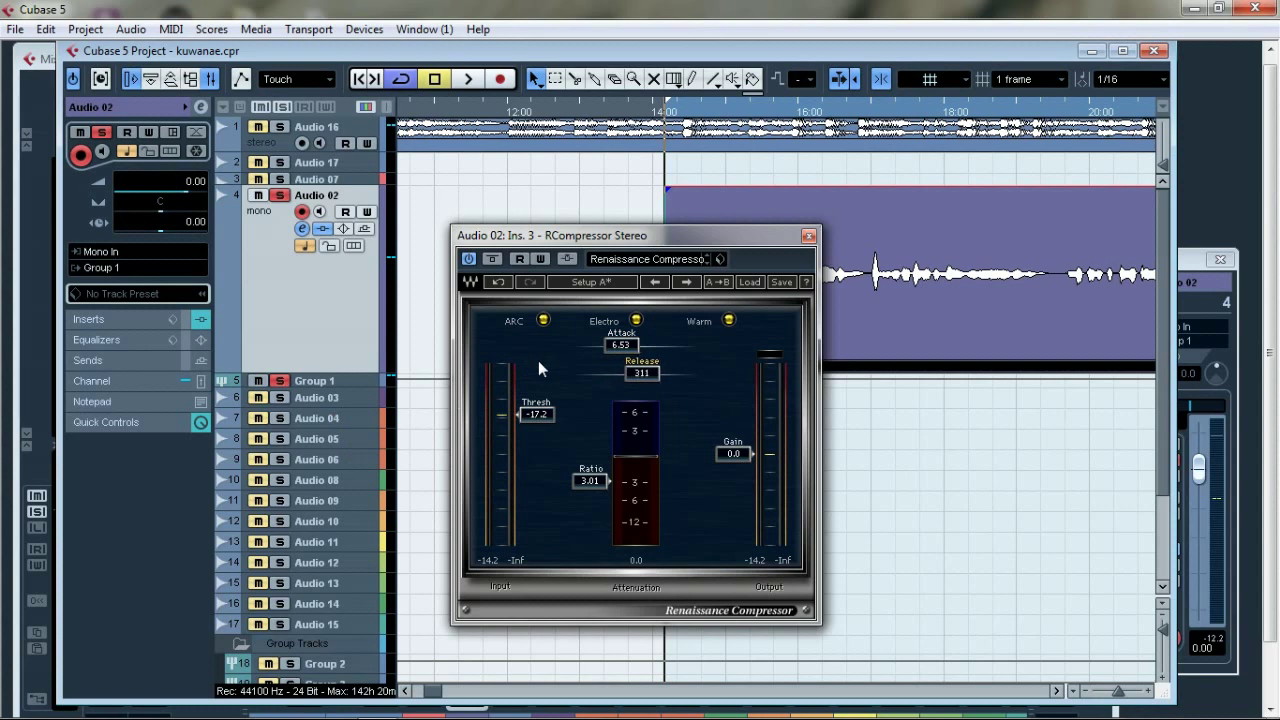
key("Return")
type("300")
key("Return")
key("space")
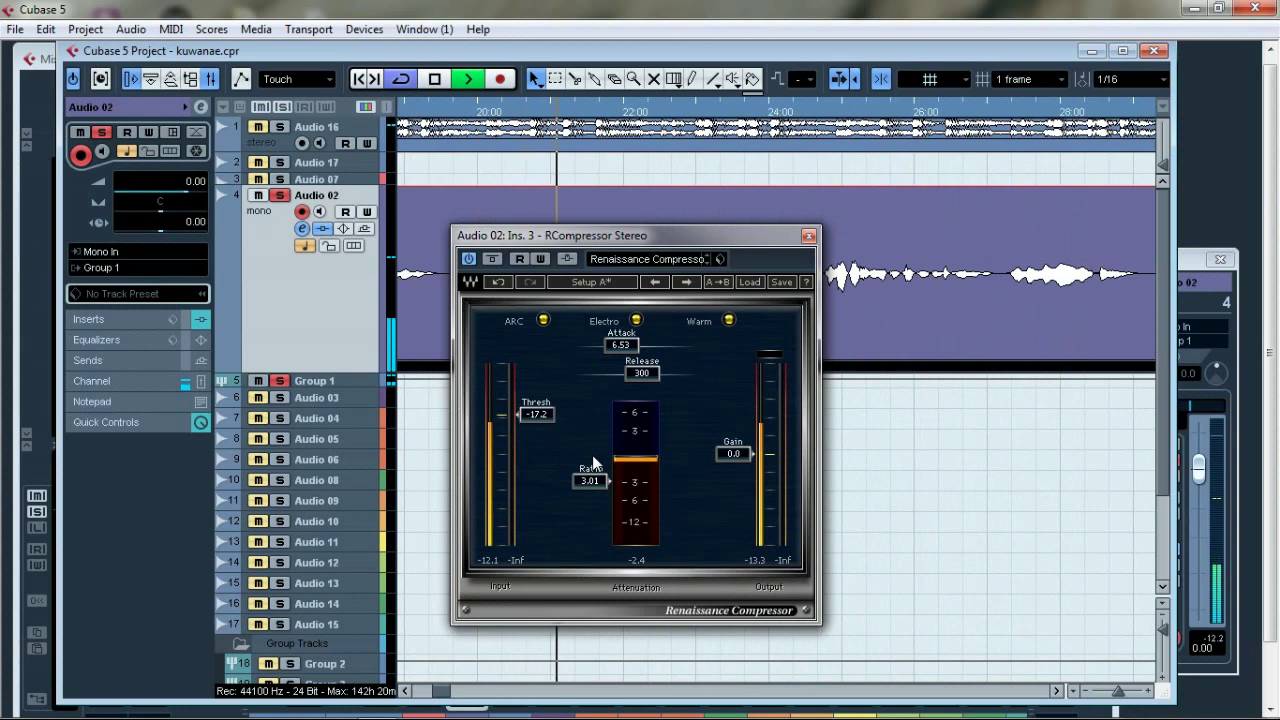
key("space")
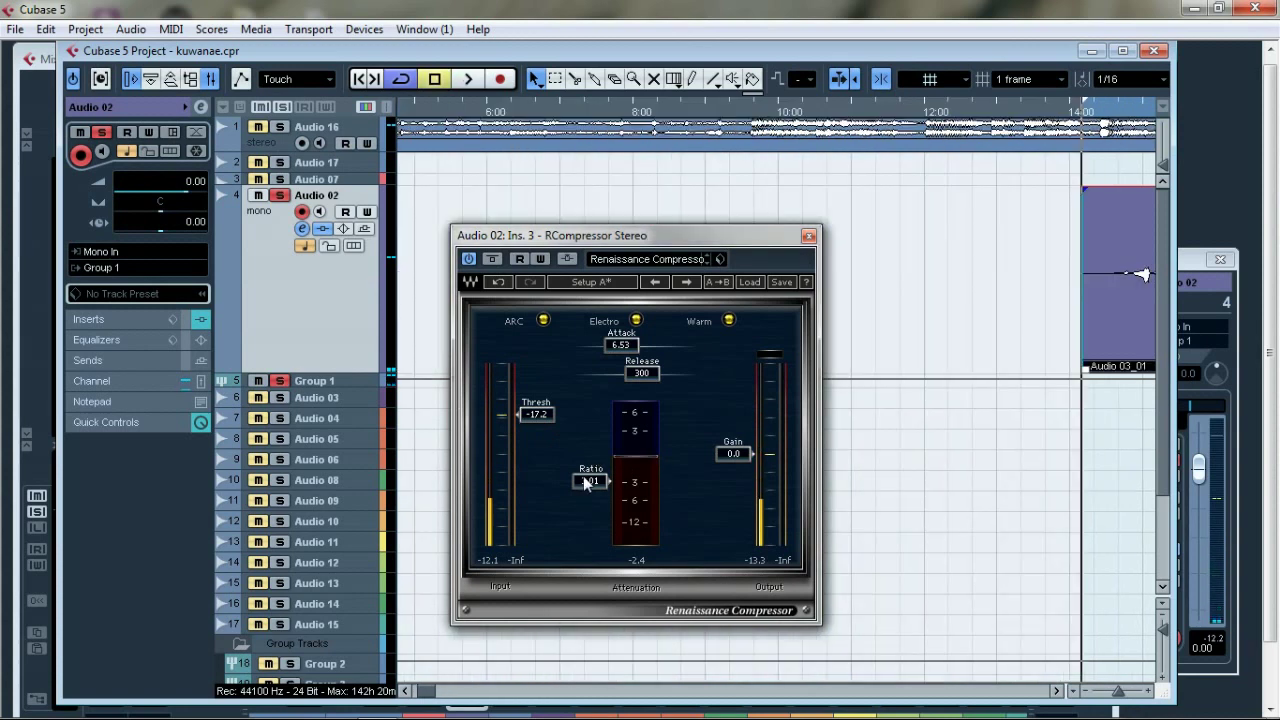
Try RCompressor thresholds of -4.4 and -49.2 while playing Audio 02 to compare light and heavy compression.
key("space")
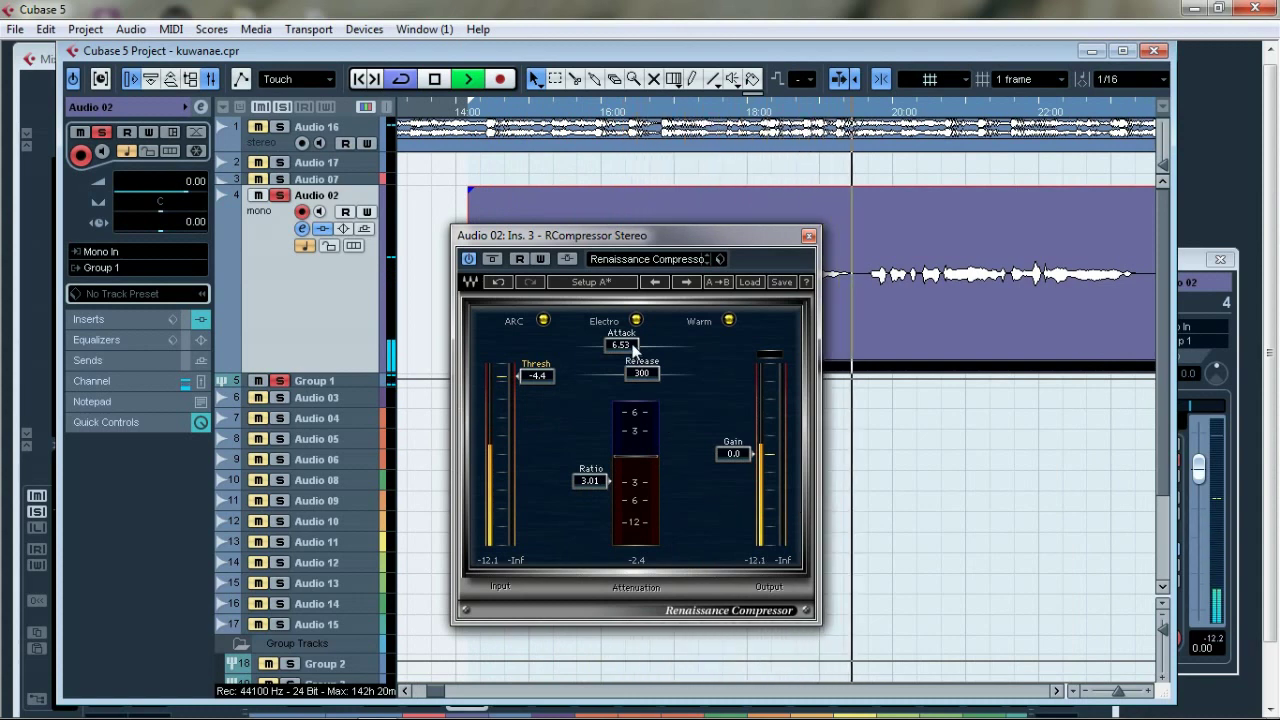
key("space")
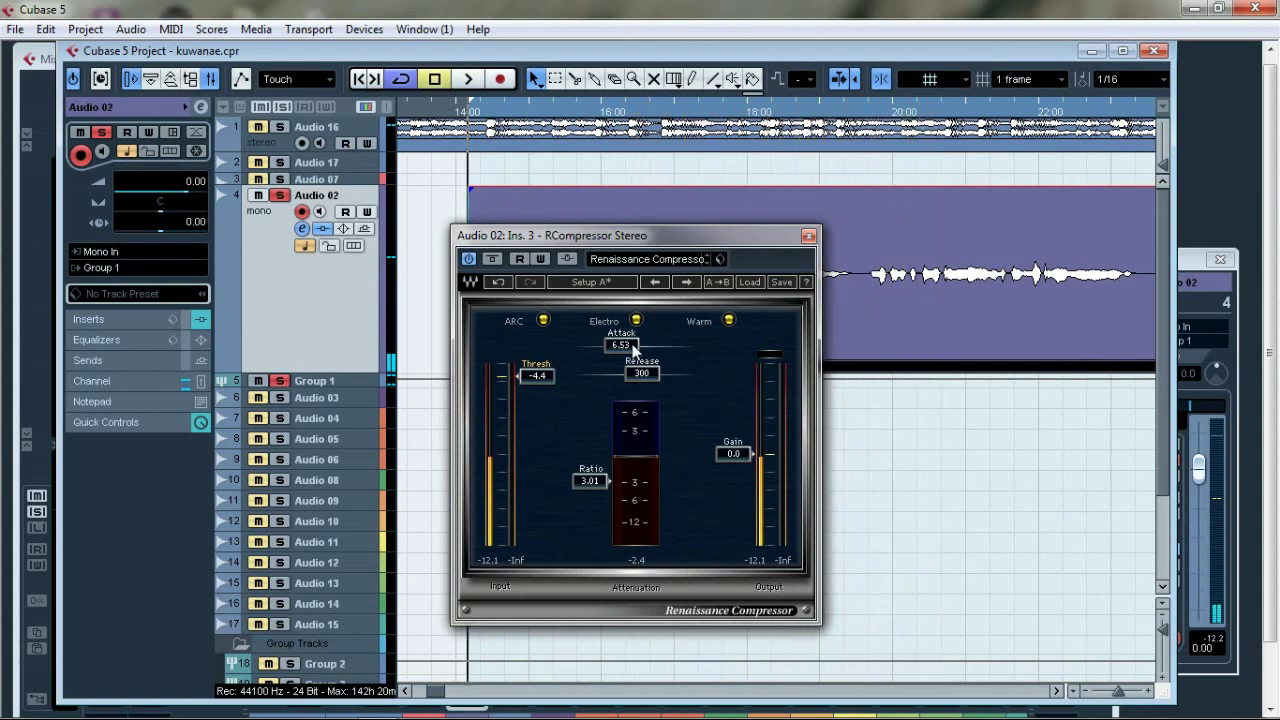
key("space")
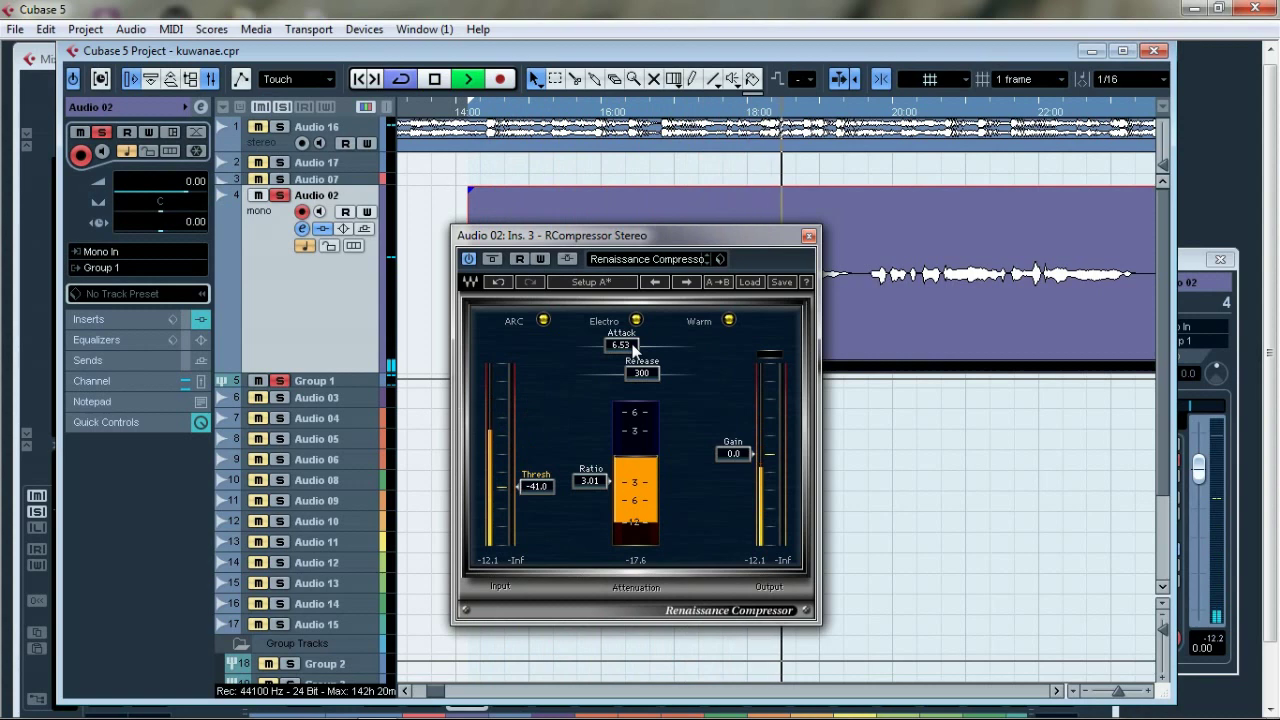
key("space")
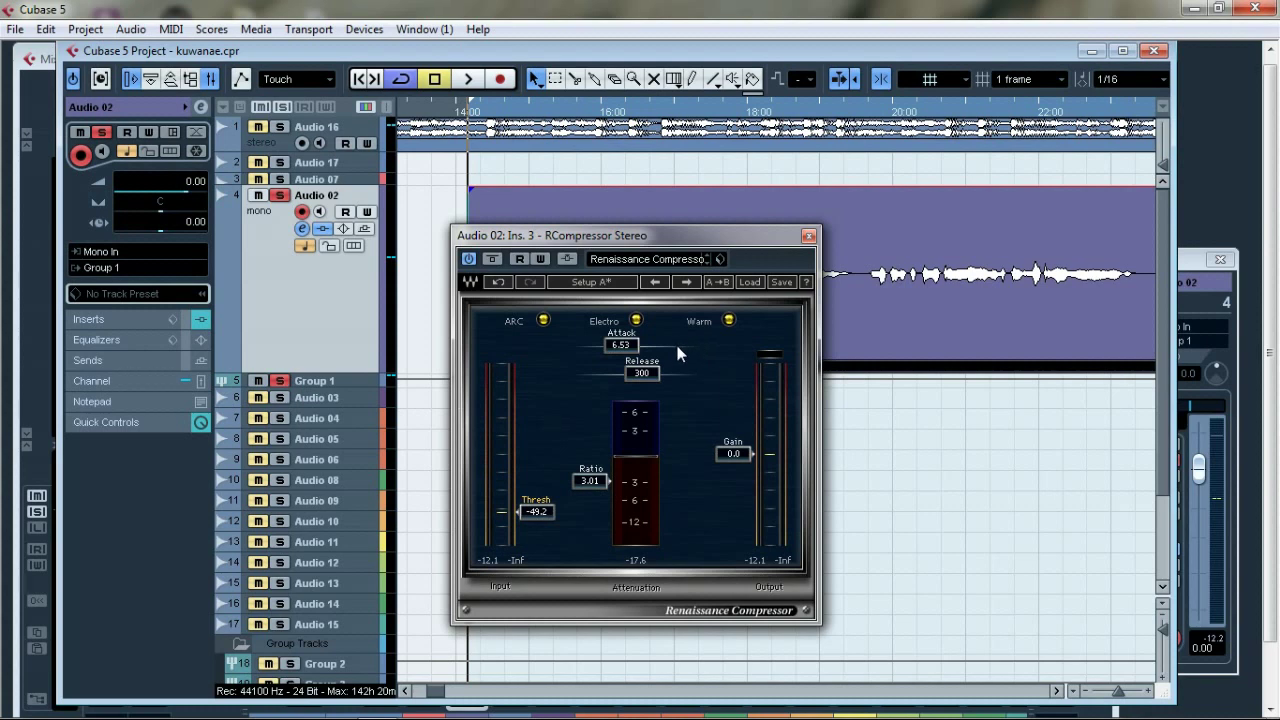
Set the RCompressor's threshold to -17.4 while auditioning the Audio 02 clip.
key("space")
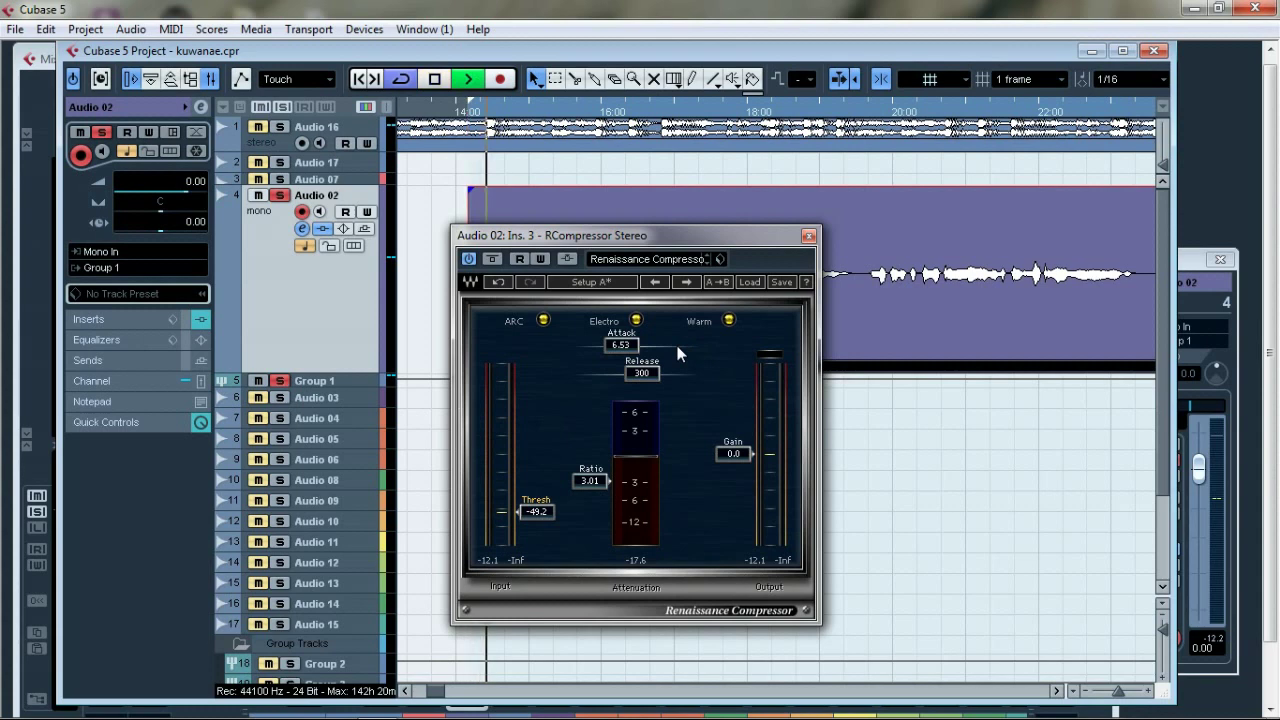
key("space")
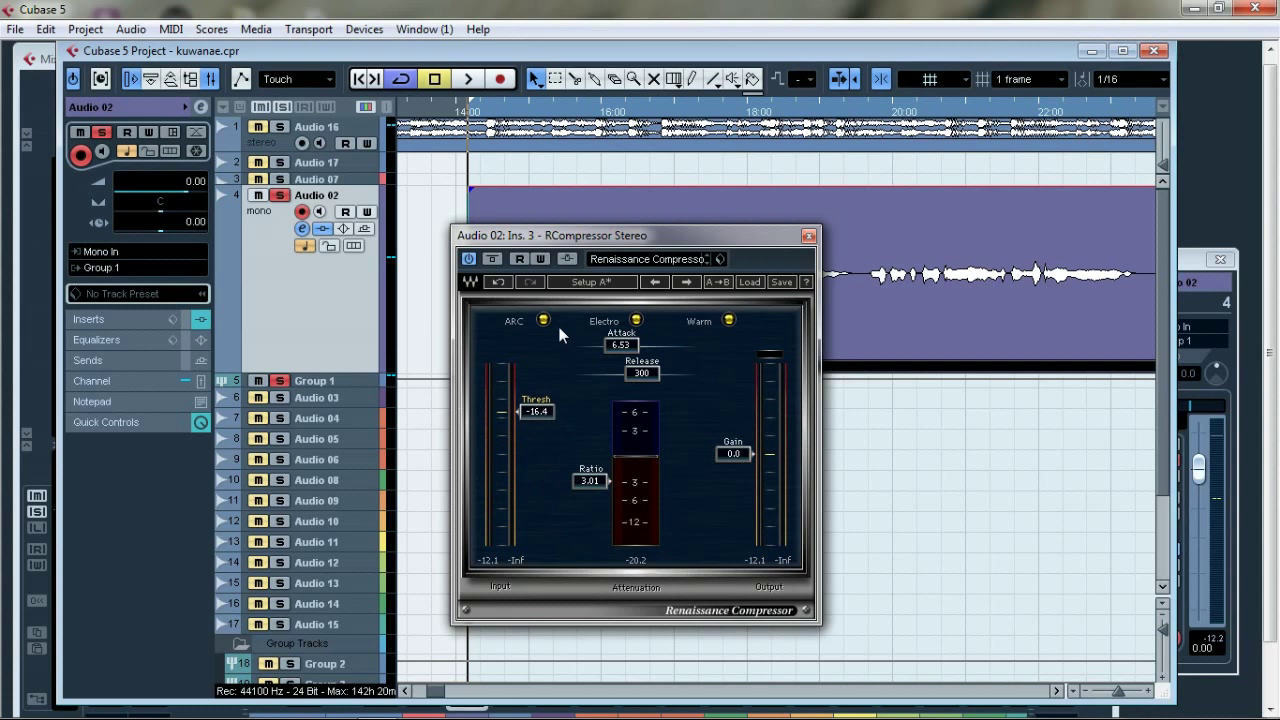
key("space")
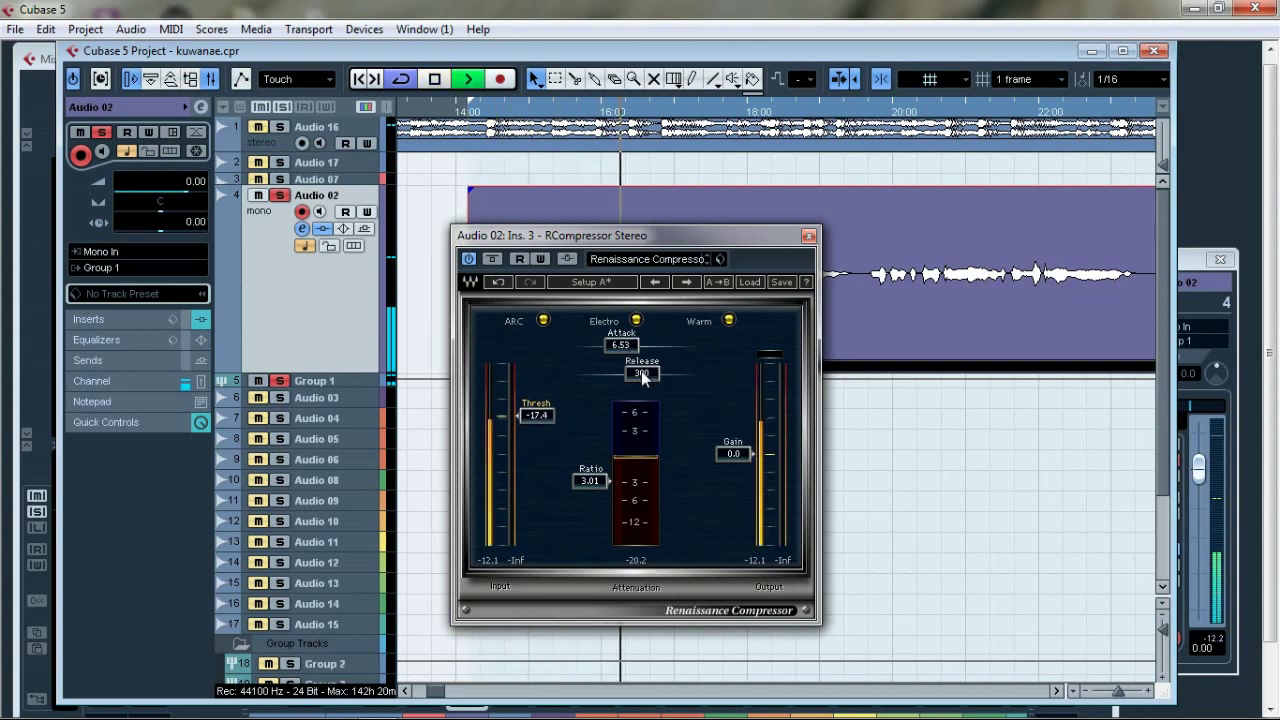
key("space")
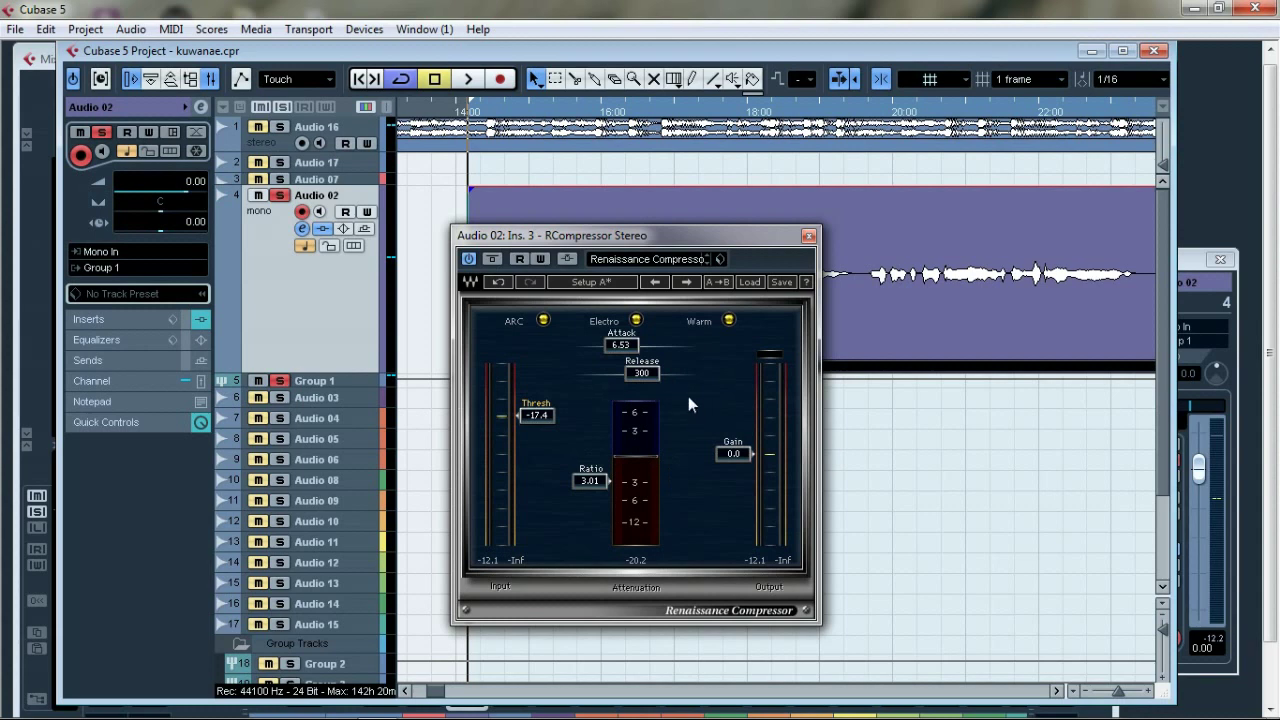
Audition the RCompressor's gain at 13.0, bring it back to -0.5, and close the plug-in window.
key("space")
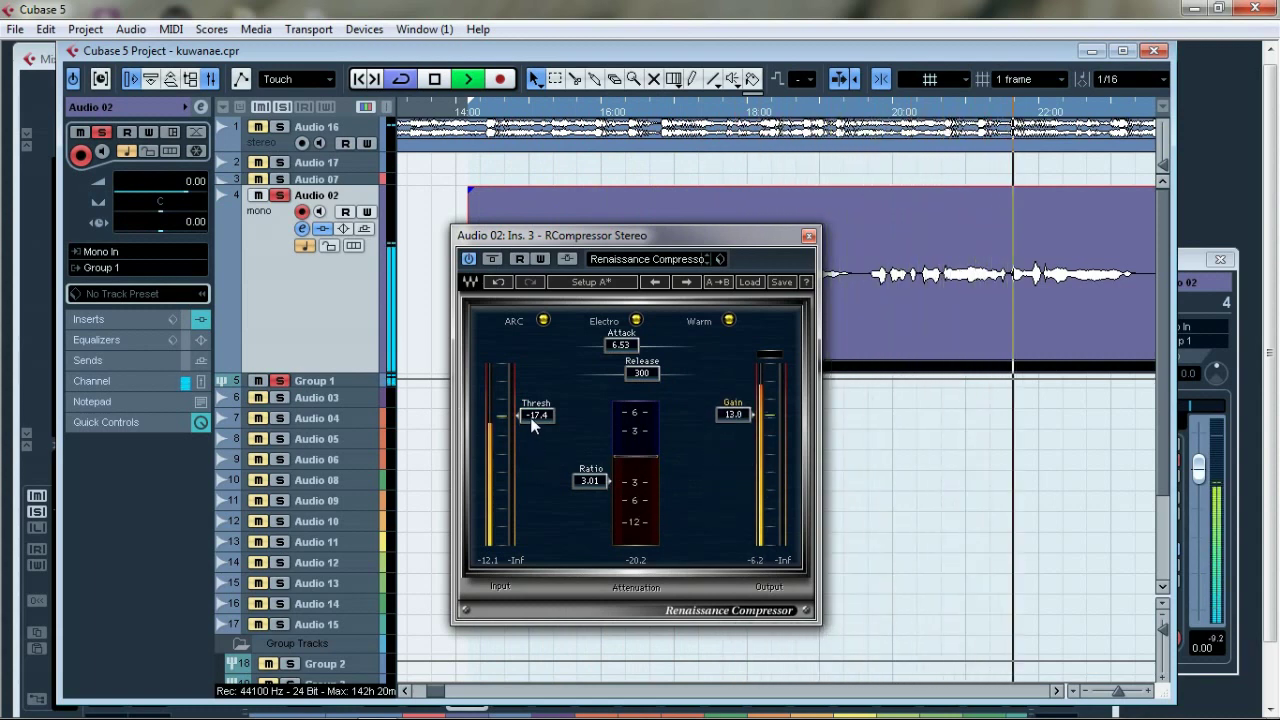
key("space")
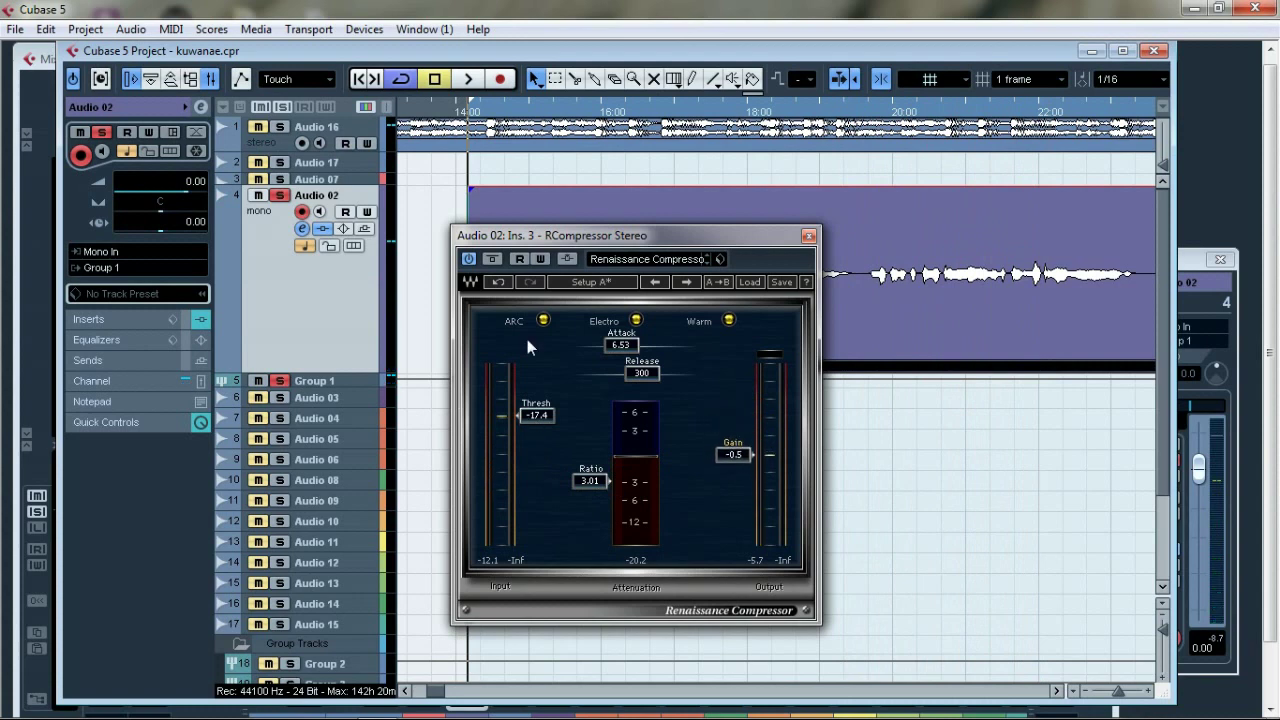
key("ctrl+w")
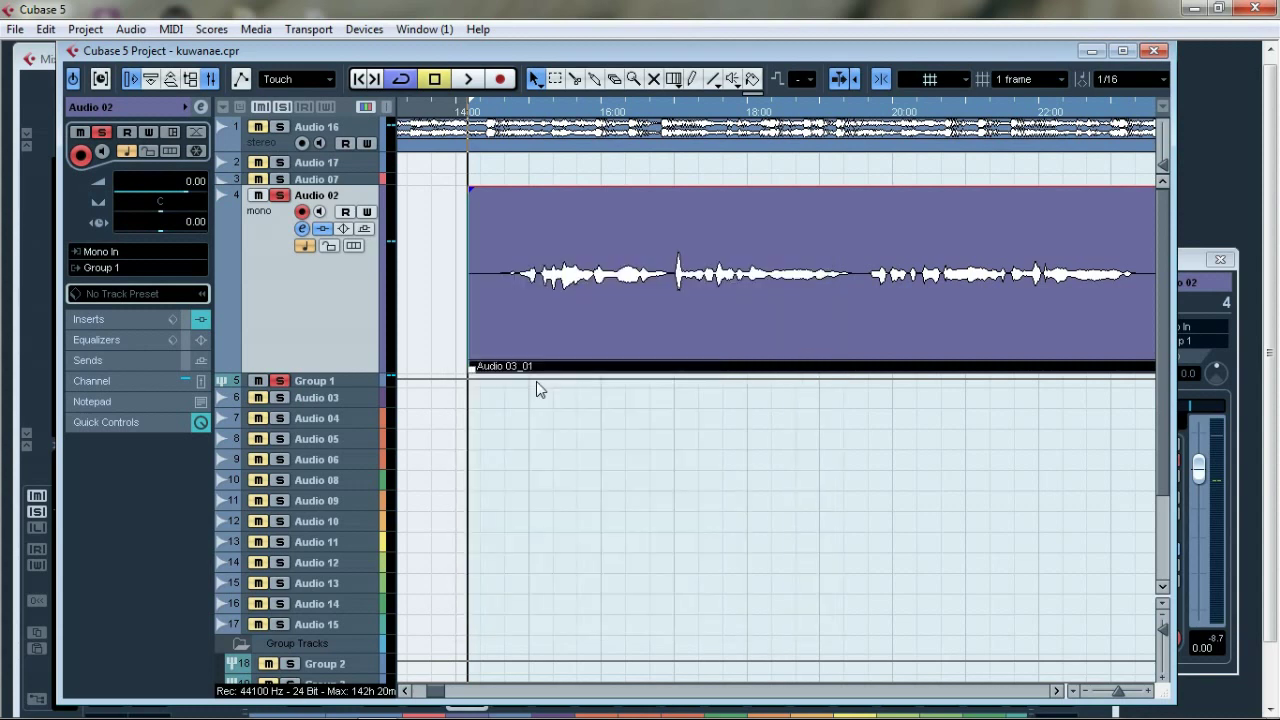
Open the C1 comp insert in Audio 02's channel settings and set its threshold to -17 and ratio to 3.
key("e")
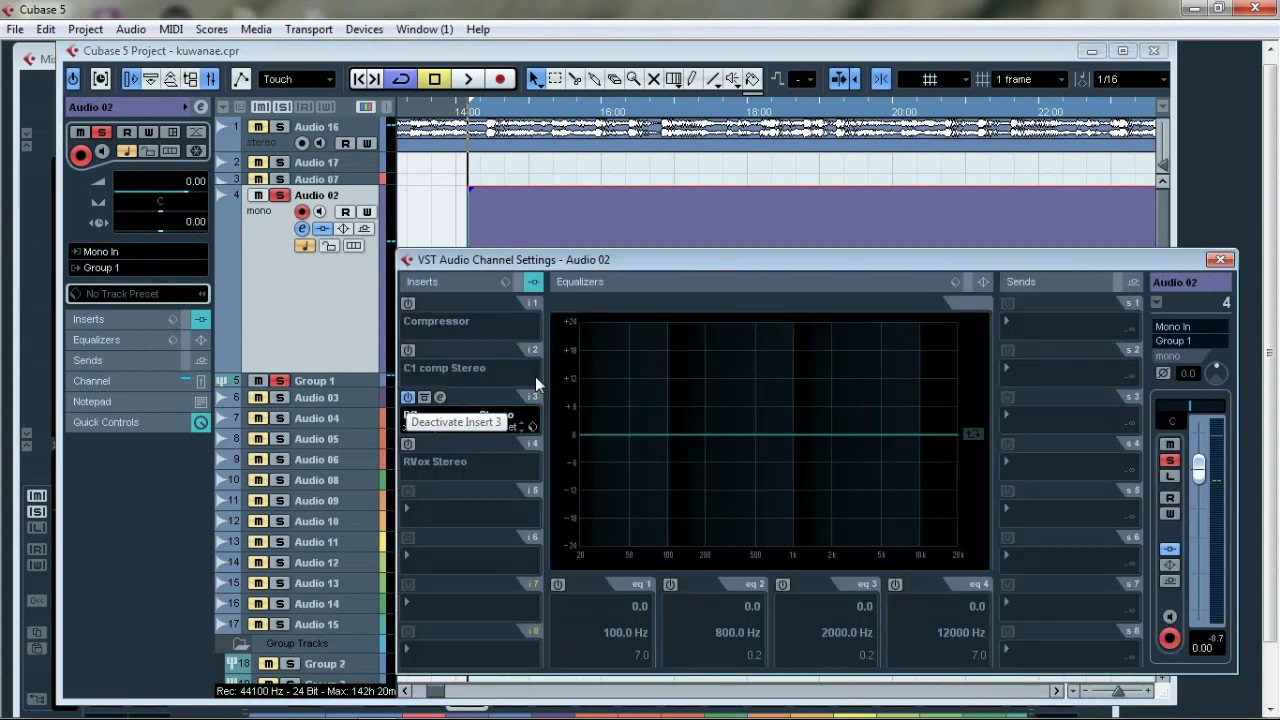
left_click(535, 376)
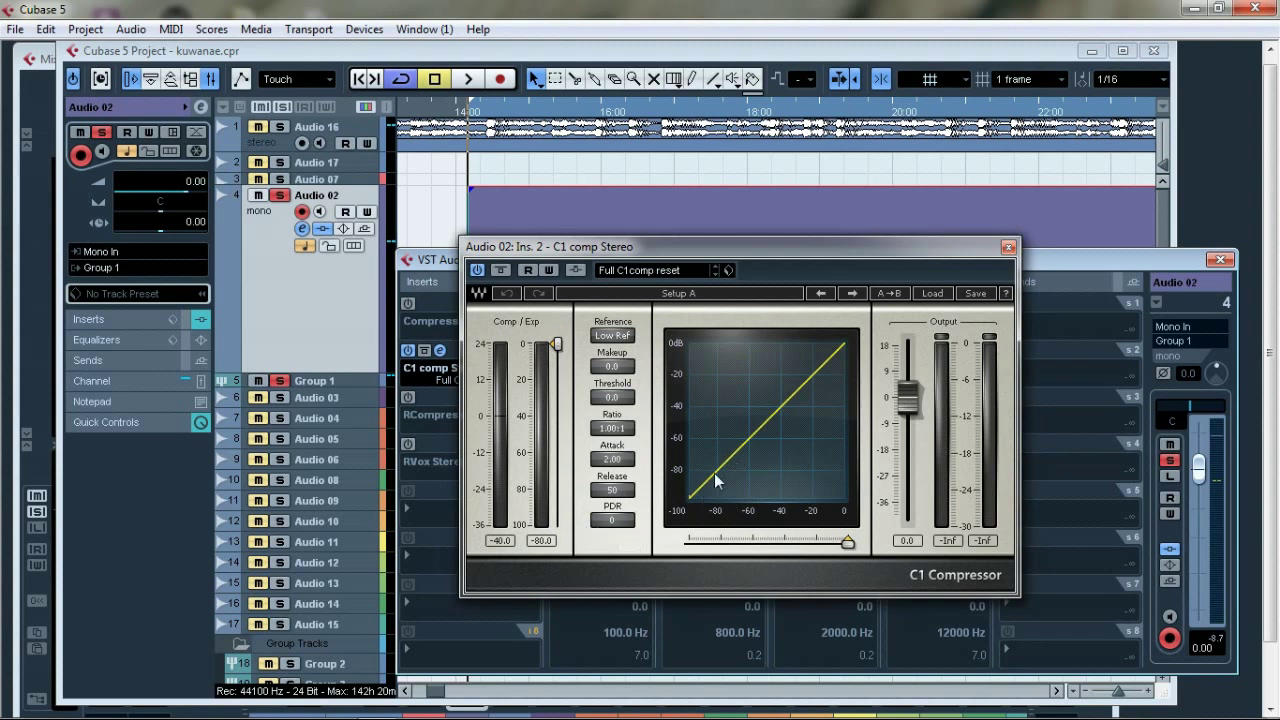
key("Tab")
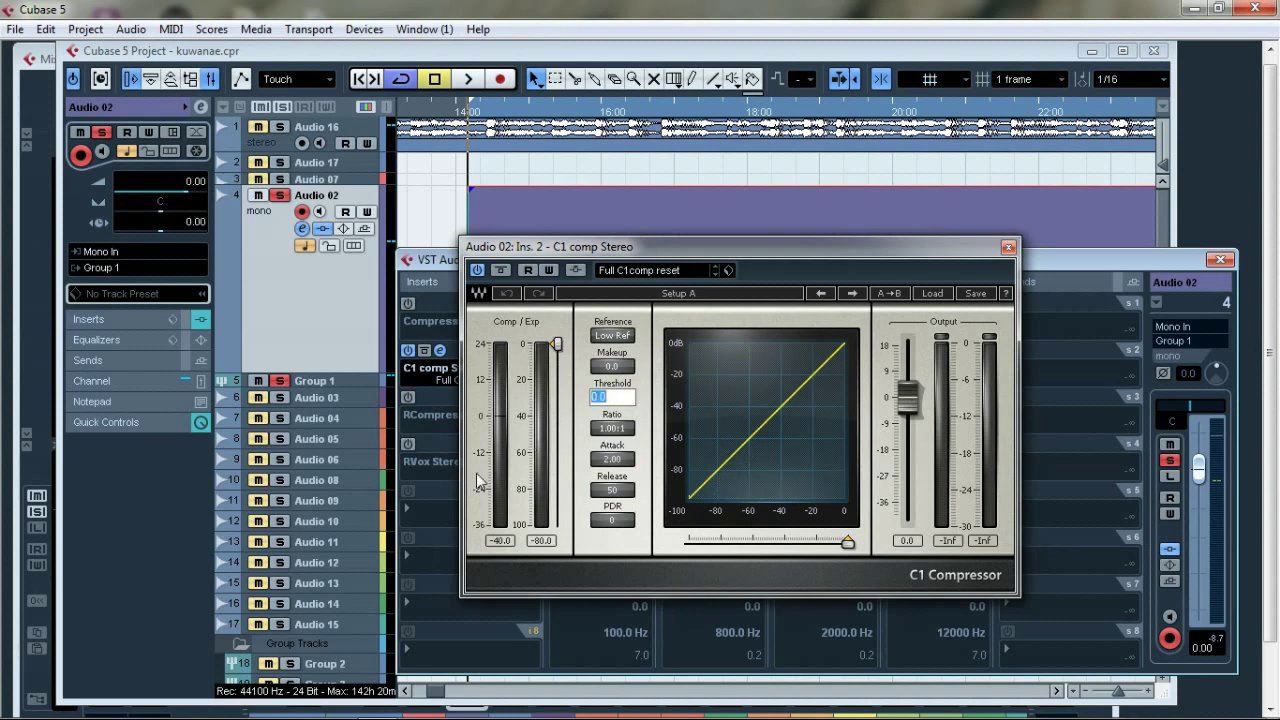
type("-17")
key("Return")
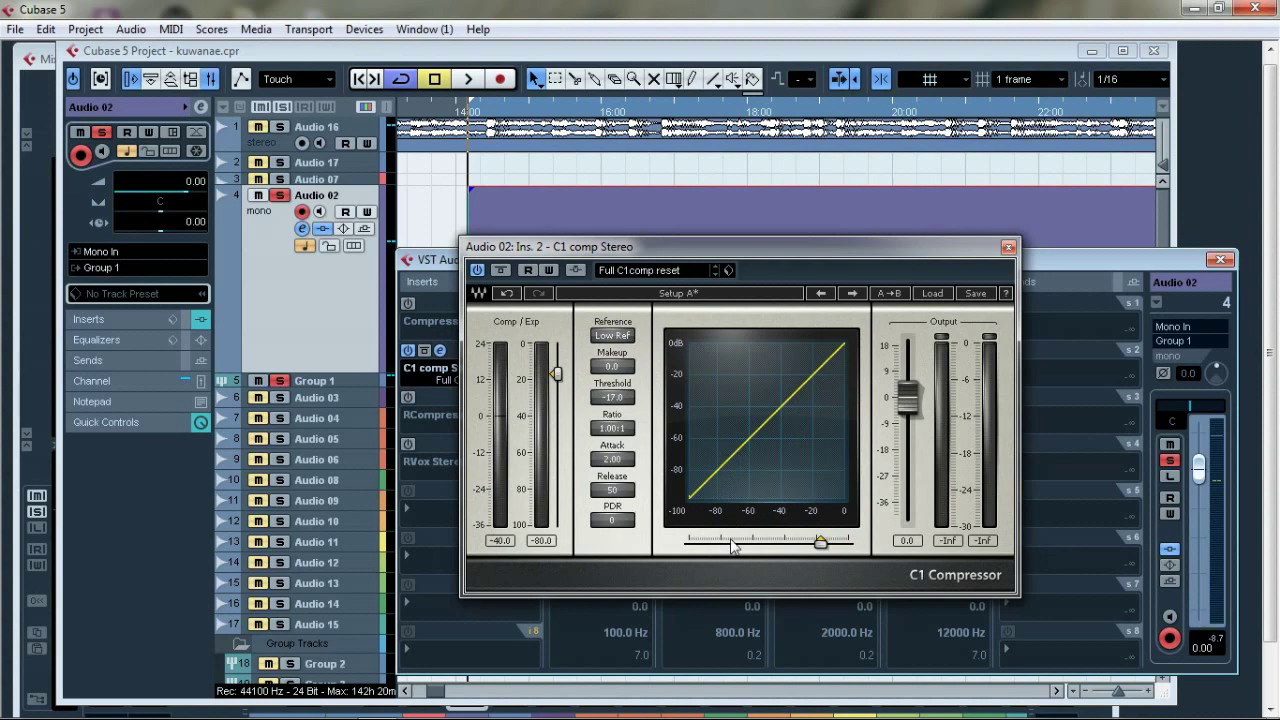
key("Tab")
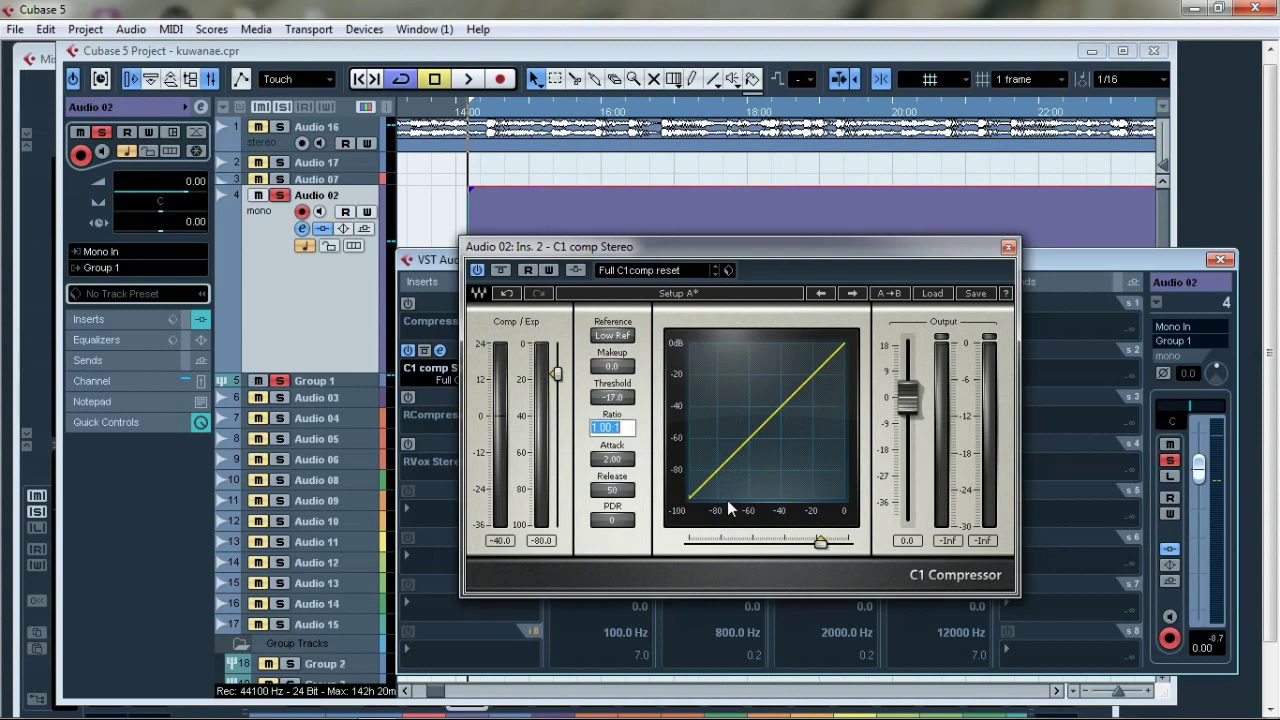
type("3")
key("Return")
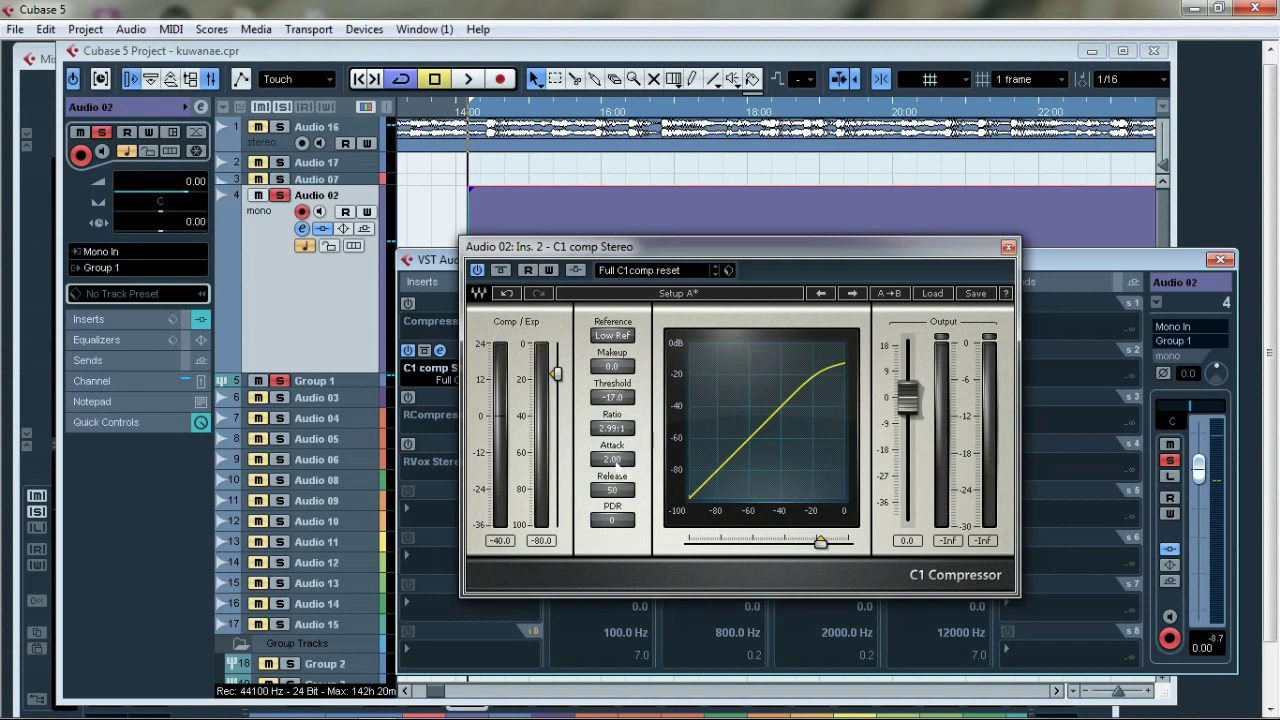
Raise the C1 comp's attack to 17.18.
left_click_drag(612, 459, 618, 488)
key("Up")
key("Up")
key("Up")
key("Up")
key("Up")
key("Up")
key("Up")
key("Up")
key("Up")
key("Up")
key("Up")
Set the C1 comp's release to 219 and audition the Audio 02 clip through it.
key("Tab")
key("Up")
key("Up")
key("Up")
key("Up")
key("Up")
key("Up")
key("Up")
key("Up")
key("Up")
key("Up")
key("Up")
key("Up")
key("Up")
key("Up")
key("Down")
key("Down")
key("Down")
key("Down")
key("Down")
key("Down")
key("space")
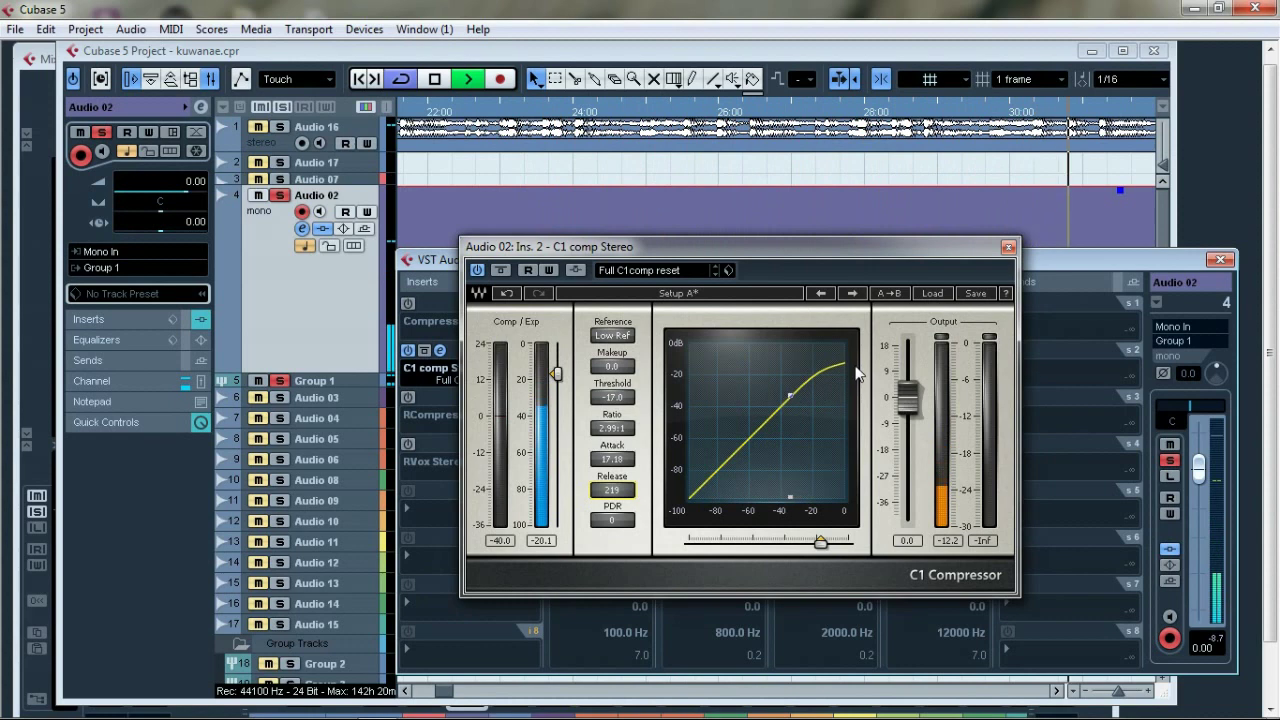
key("space")
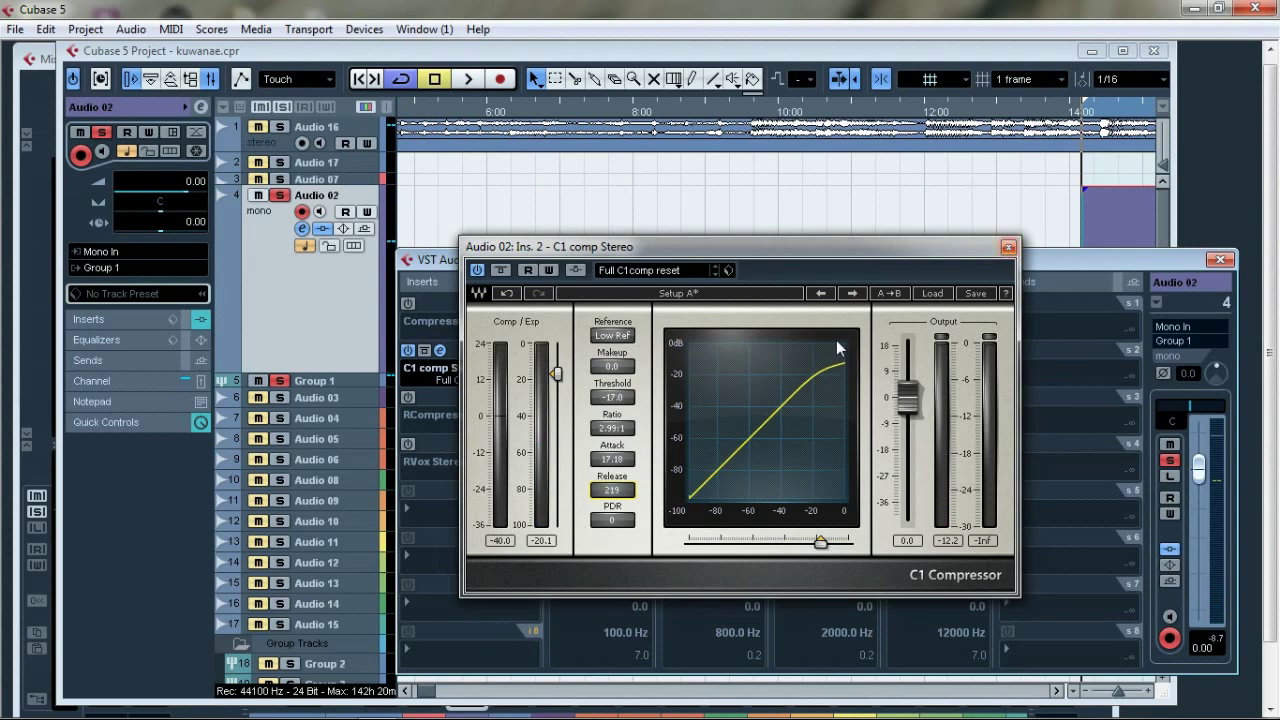
Close the C1 comp and Audio 02 channel settings windows and maximize the project window to show the whole arrangement.
key("Escape")
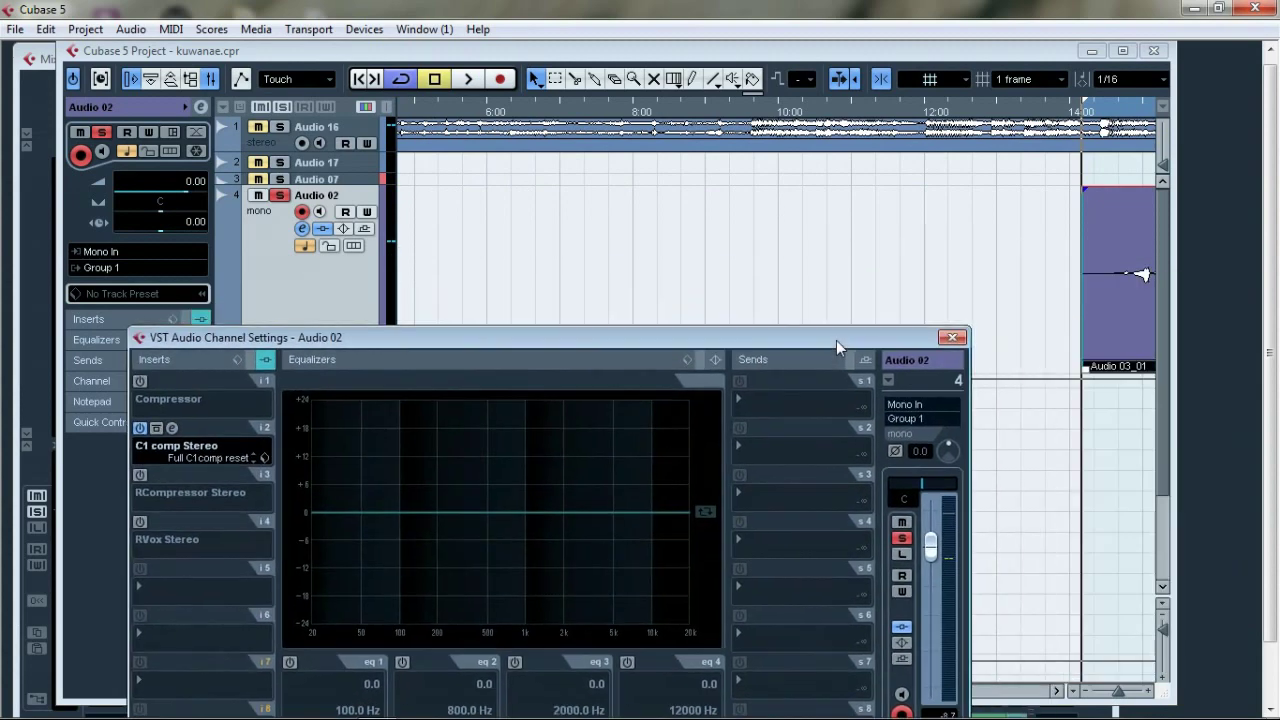
key("Escape")
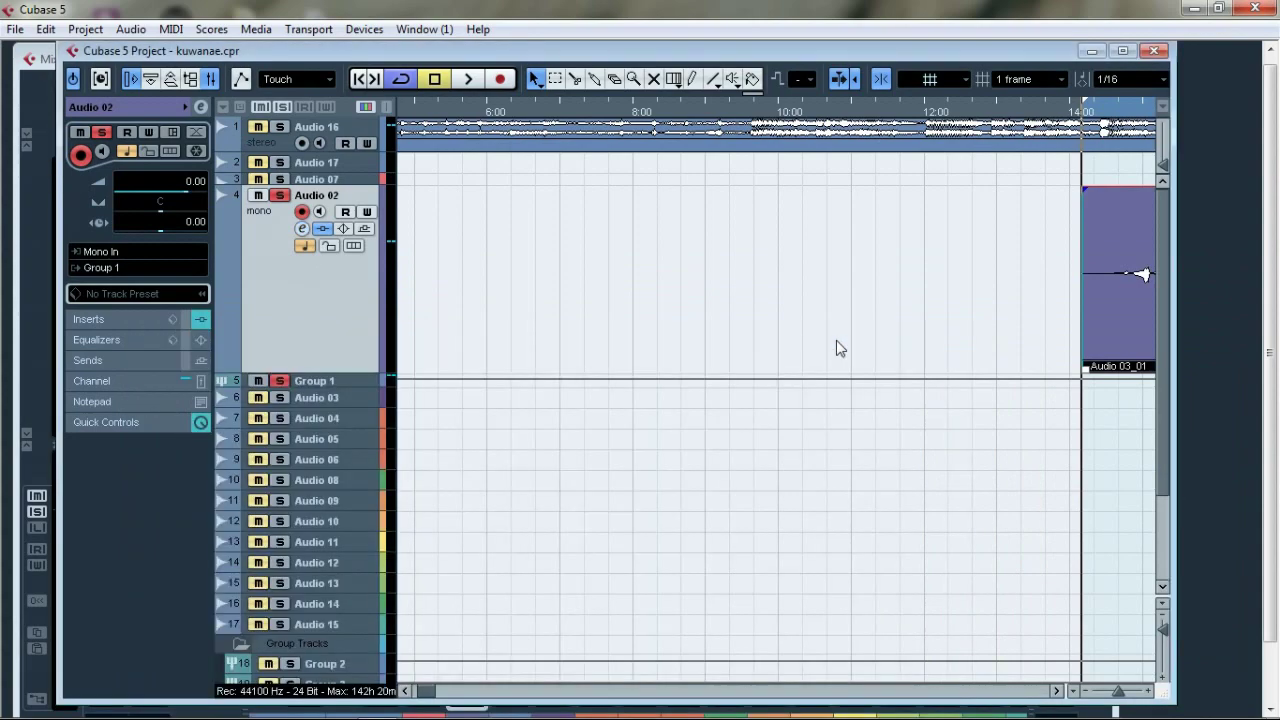
key("ctrl+F10")
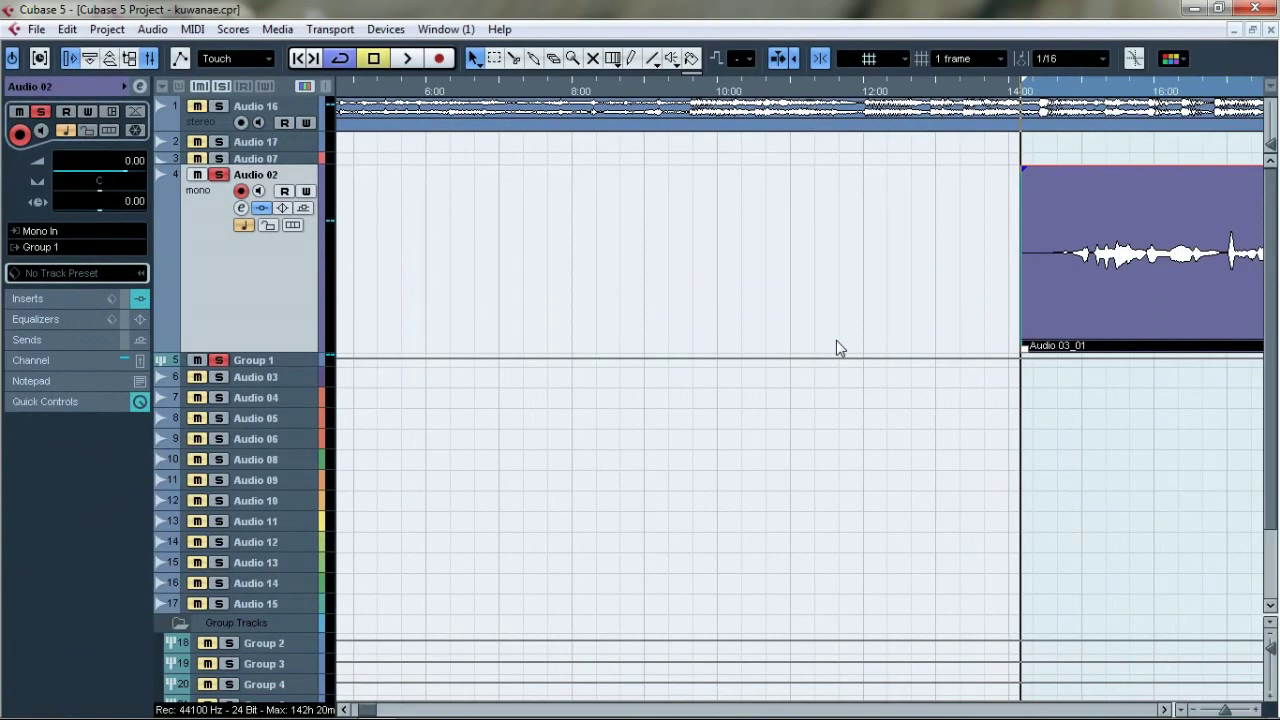
key("g")
key("g")
key("g")
key("g")
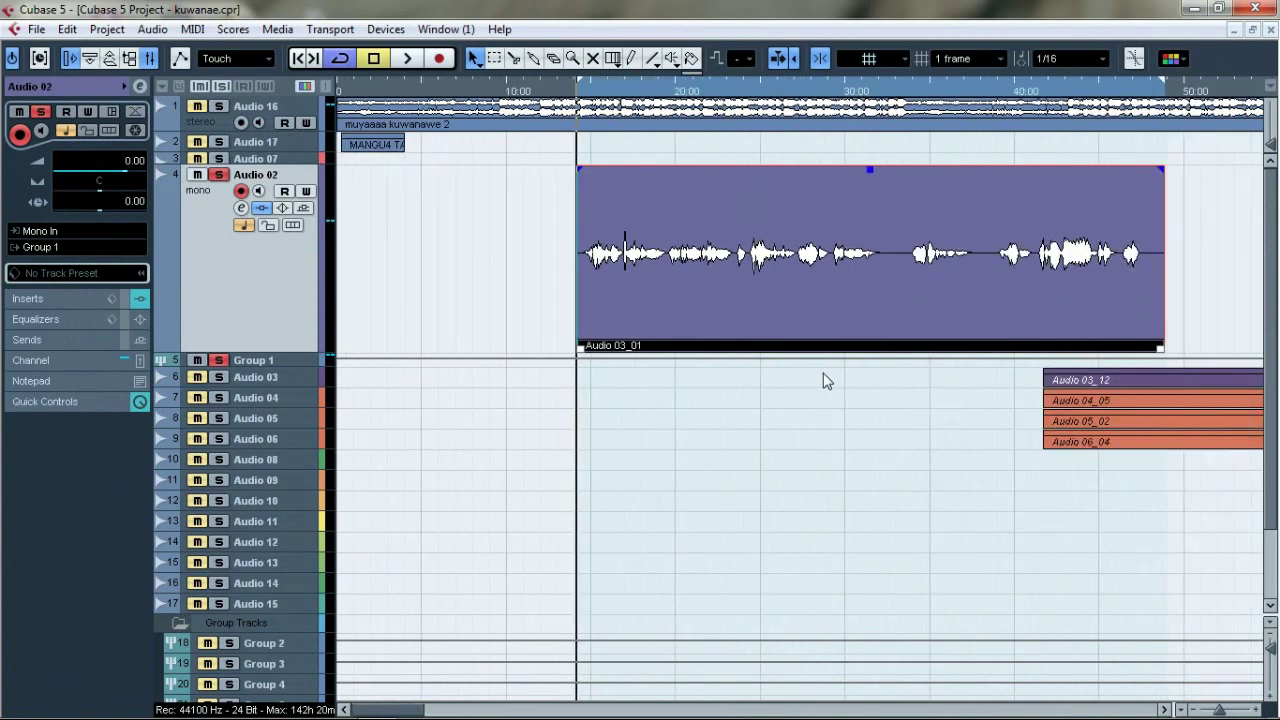
key("g")
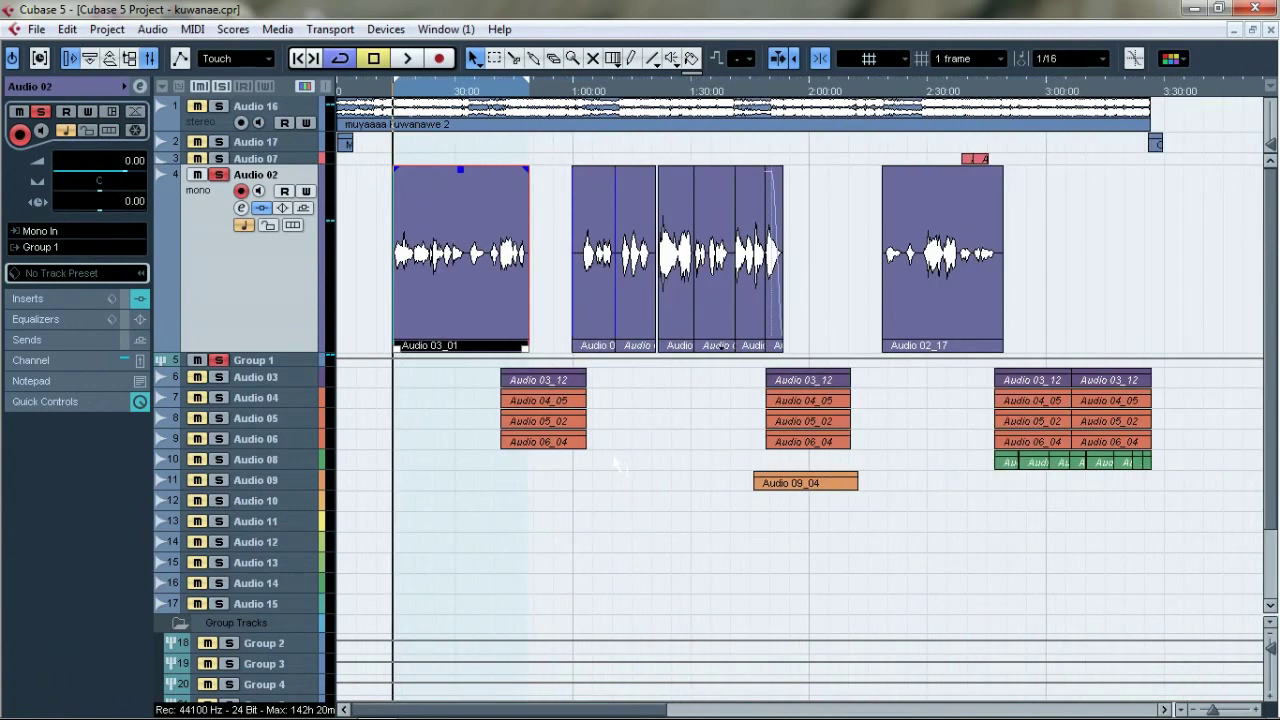
Collapse the enlarged Audio 02 track, select all tracks and increase their height together so the waveforms are readable.
key("alt+Up")
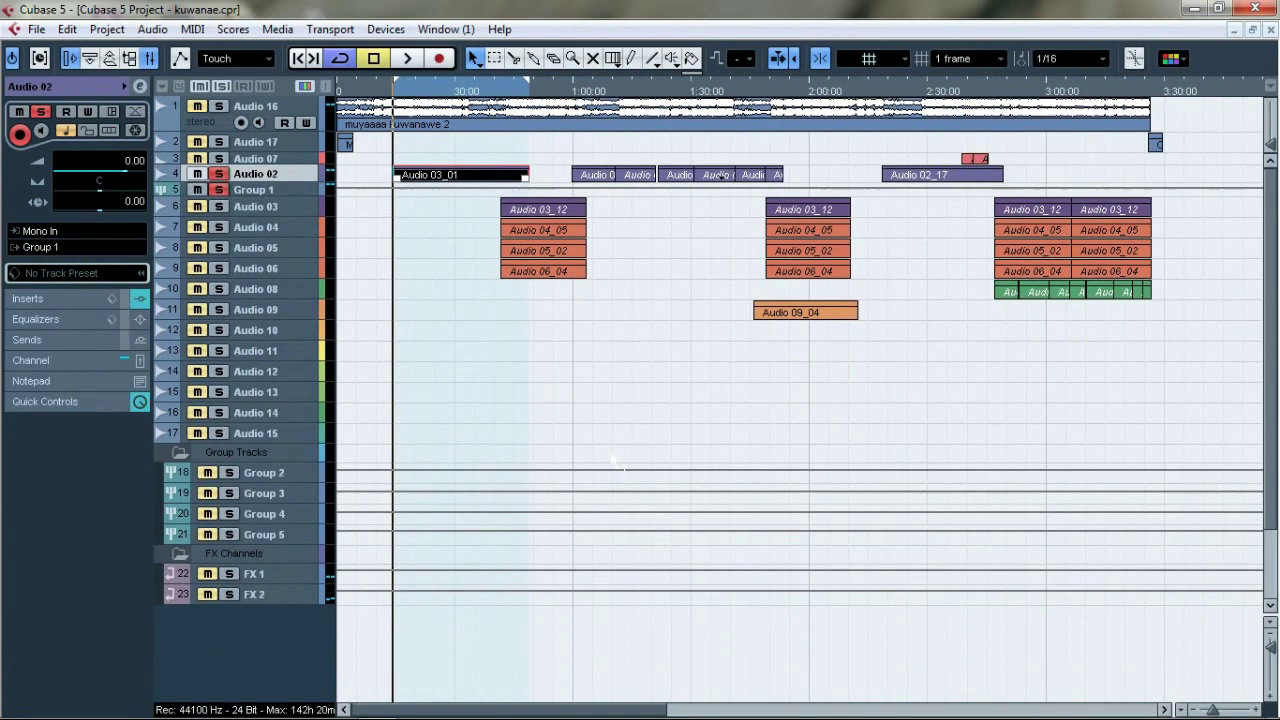
key("Up")
key("Up")
key("Up")
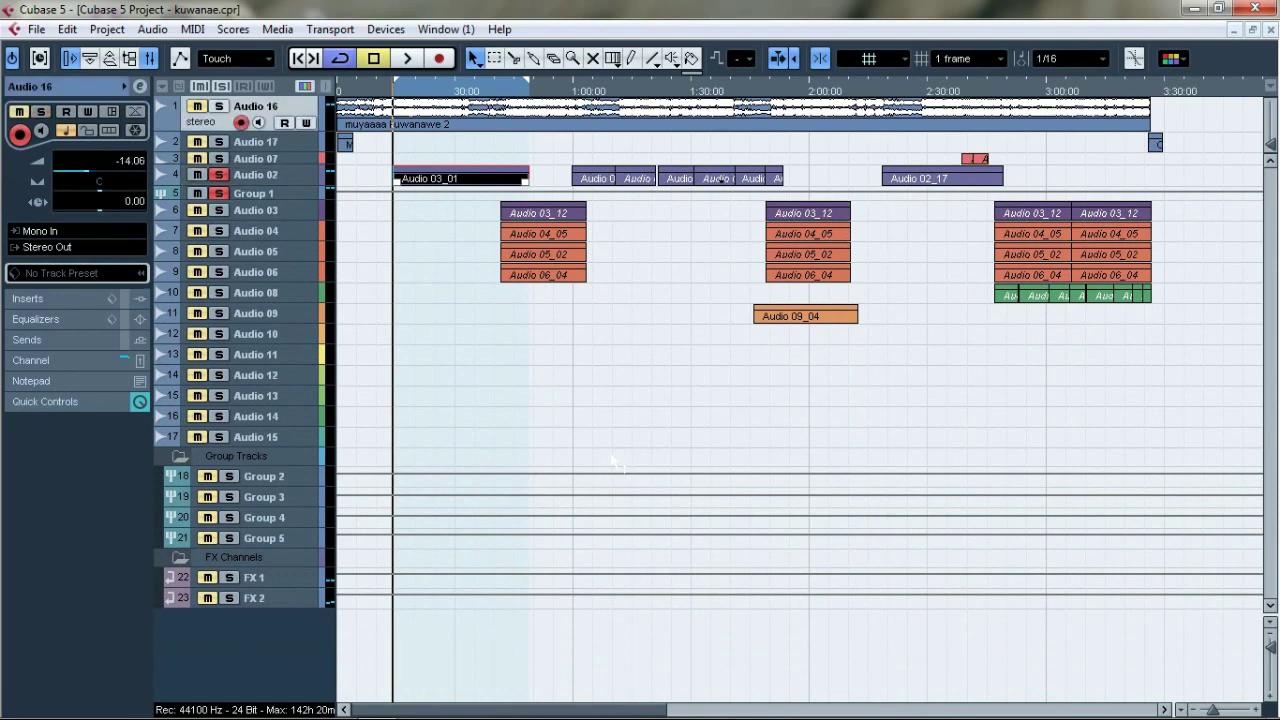
key("ctrl+a")
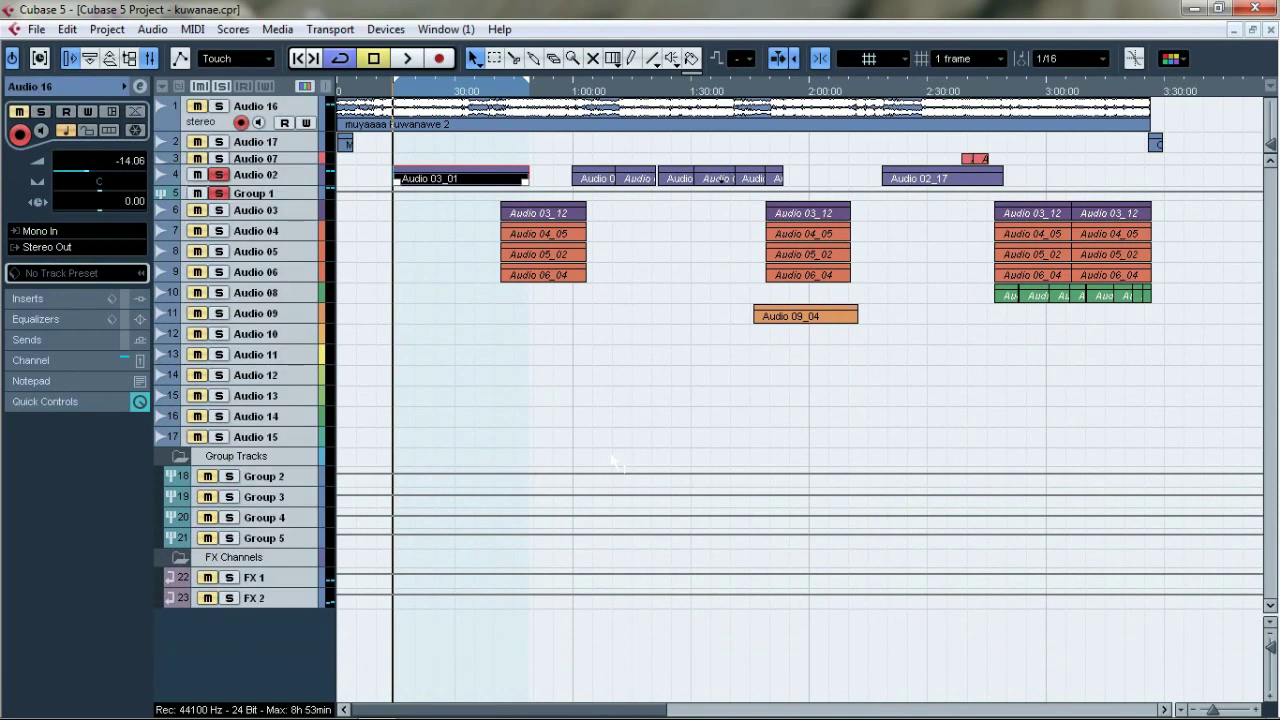
key("alt+Down")
key("alt+Down")
key("alt+Down")
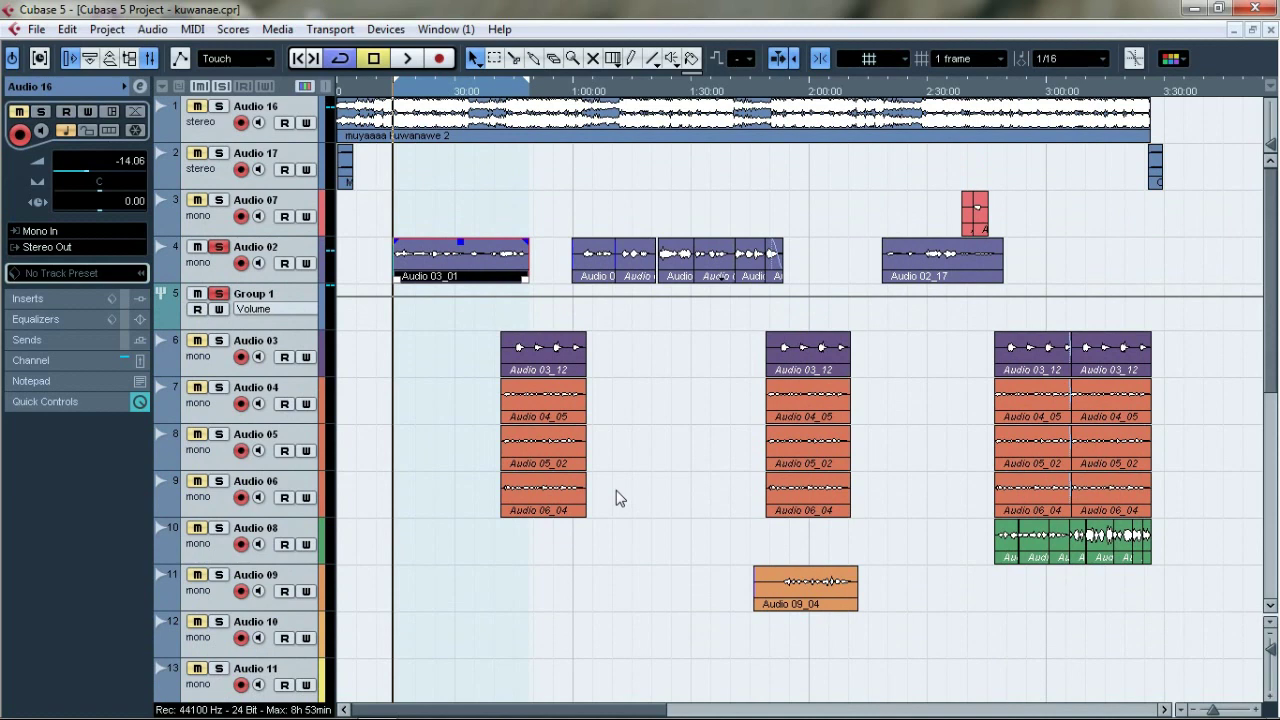
Solo Audio 16 and the Audio 03 to Audio 06 tracks alongside Audio 02, and play the mix from the Audio 03_01 clip.
key("s")
key("space")
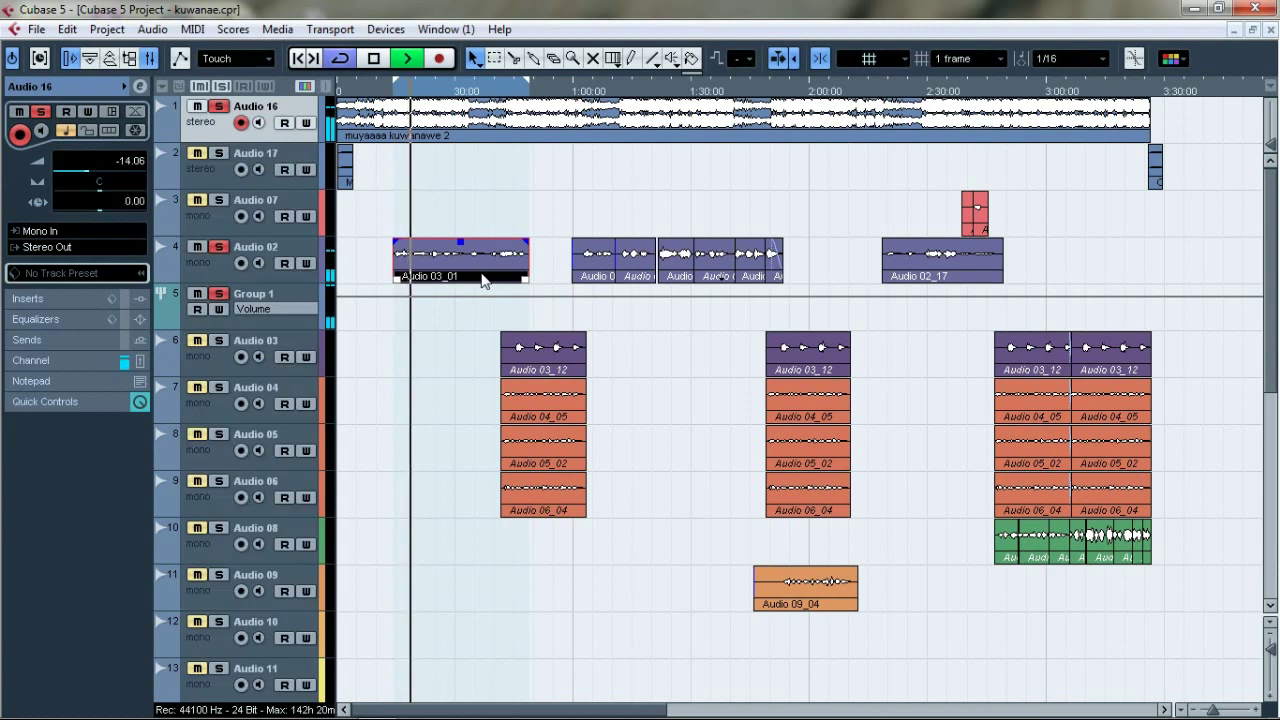
left_click(482, 280)
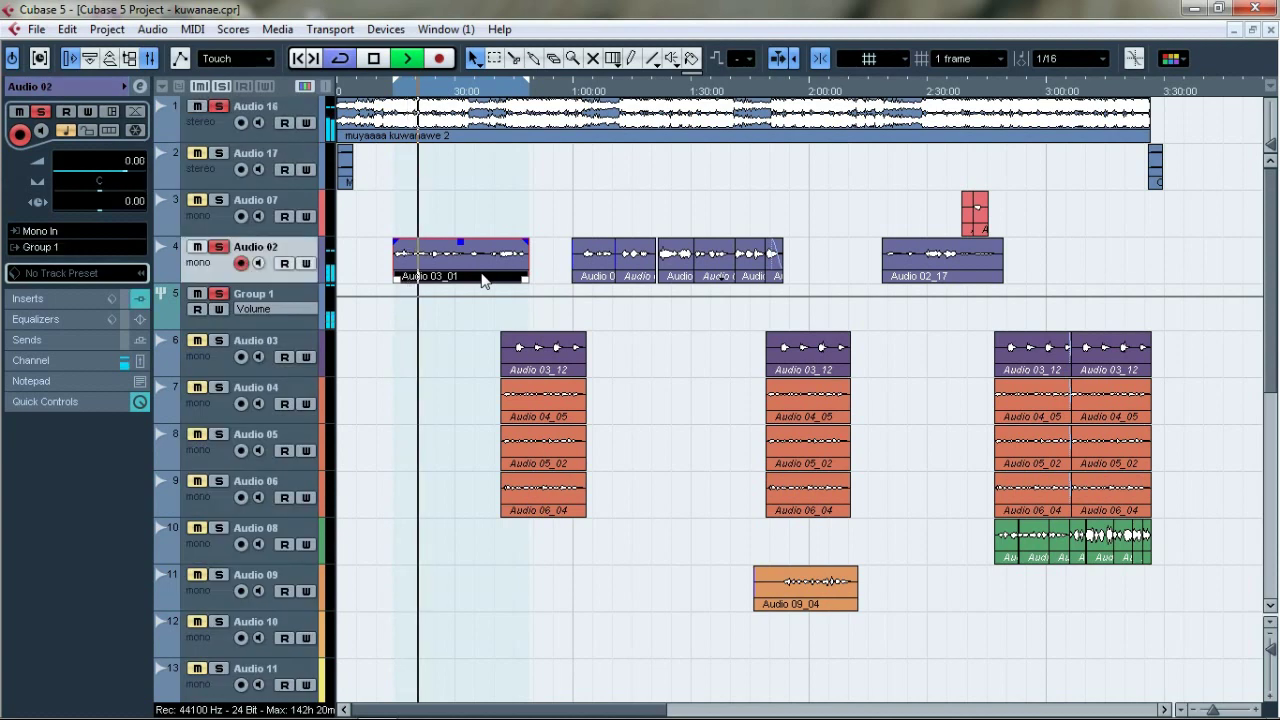
scroll(742, 416, "down", 3)
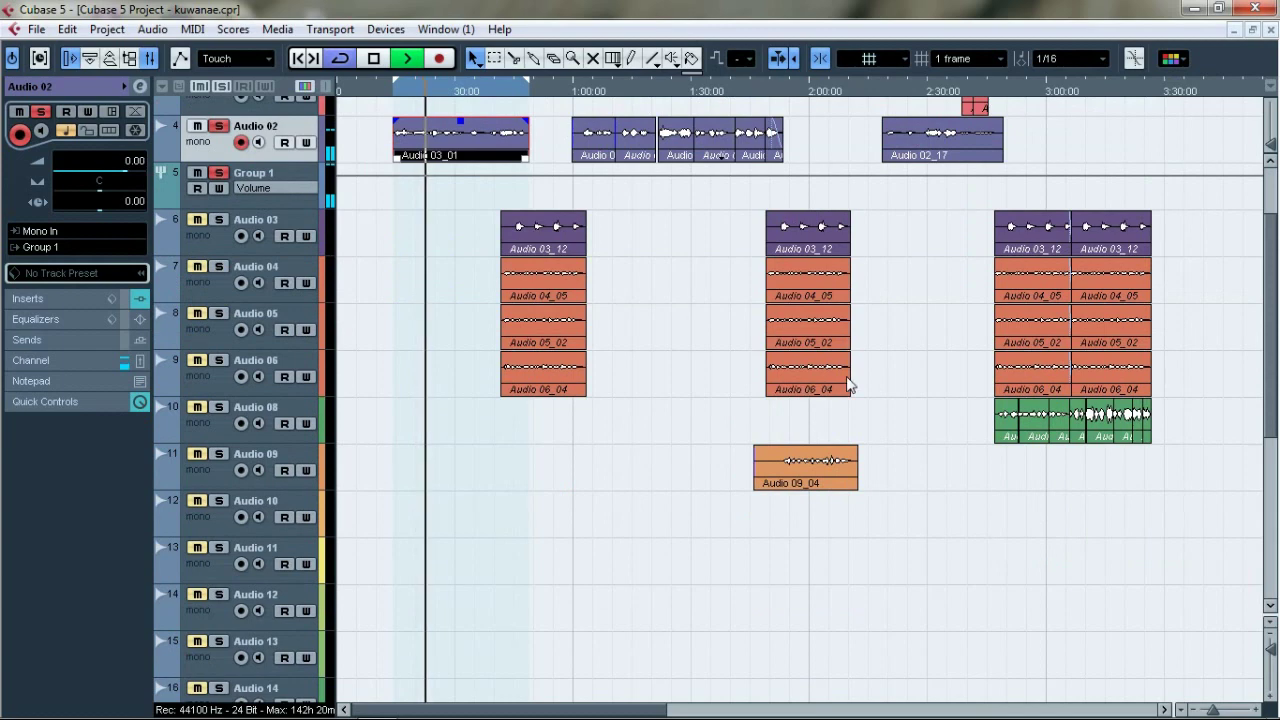
scroll(822, 426, "down", 6)
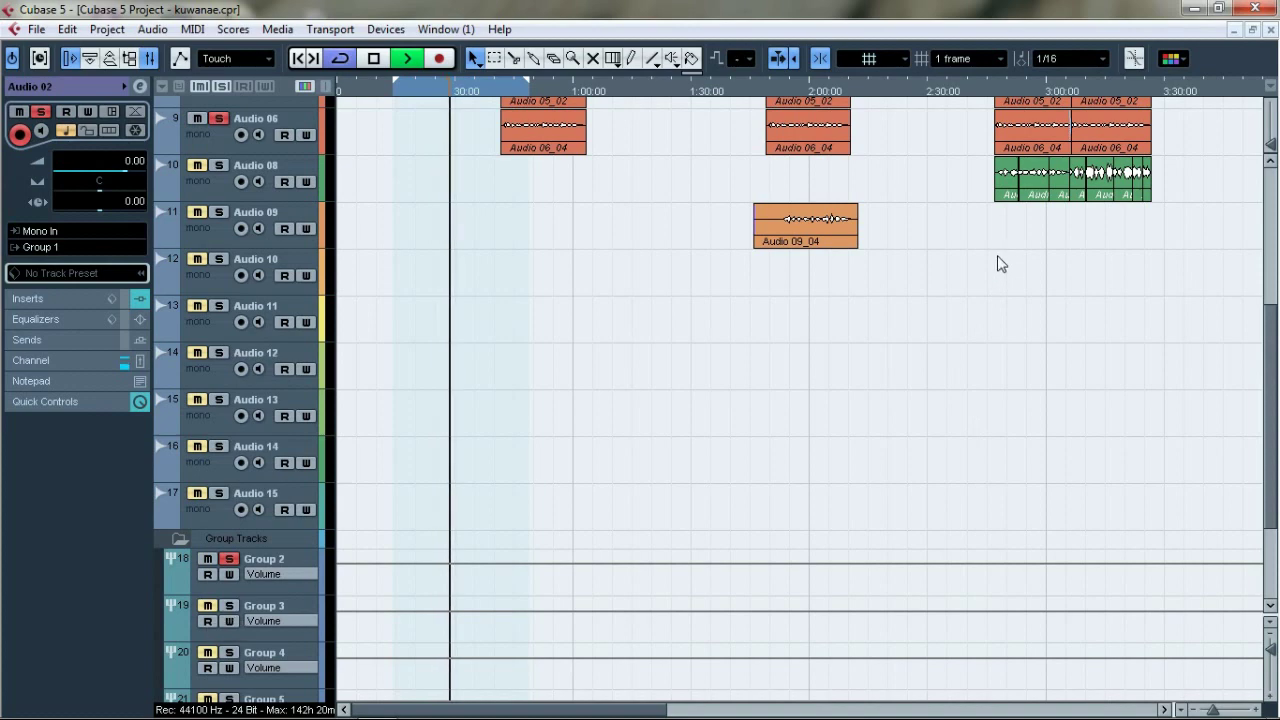
scroll(995, 262, "down", 5)
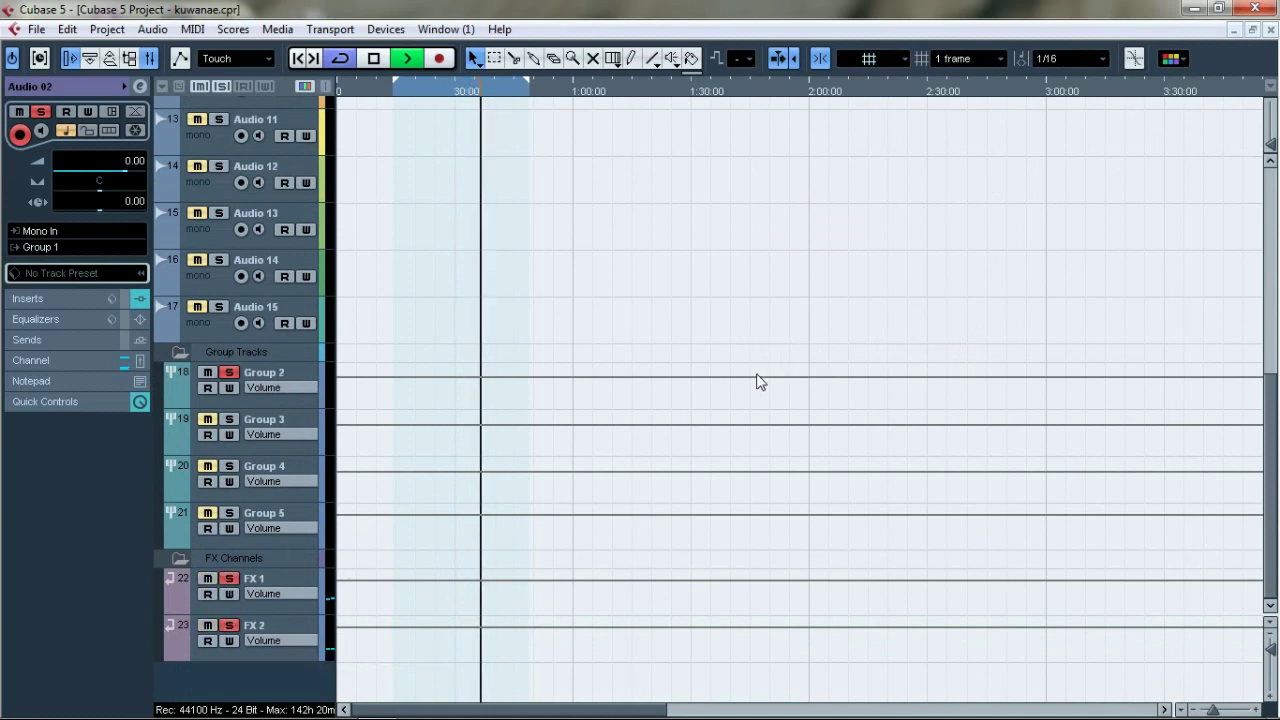
scroll(327, 370, "up", 5)
scroll(327, 370, "up", 5)
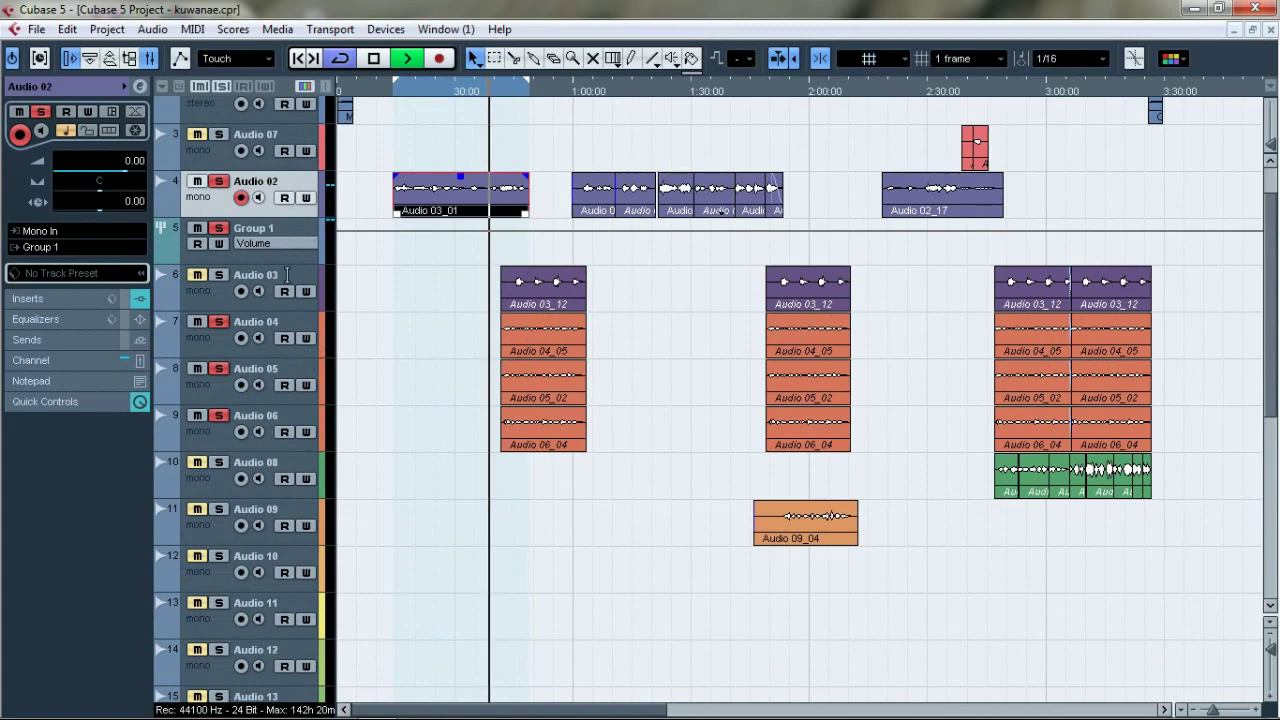
scroll(272, 181, "down", 8)
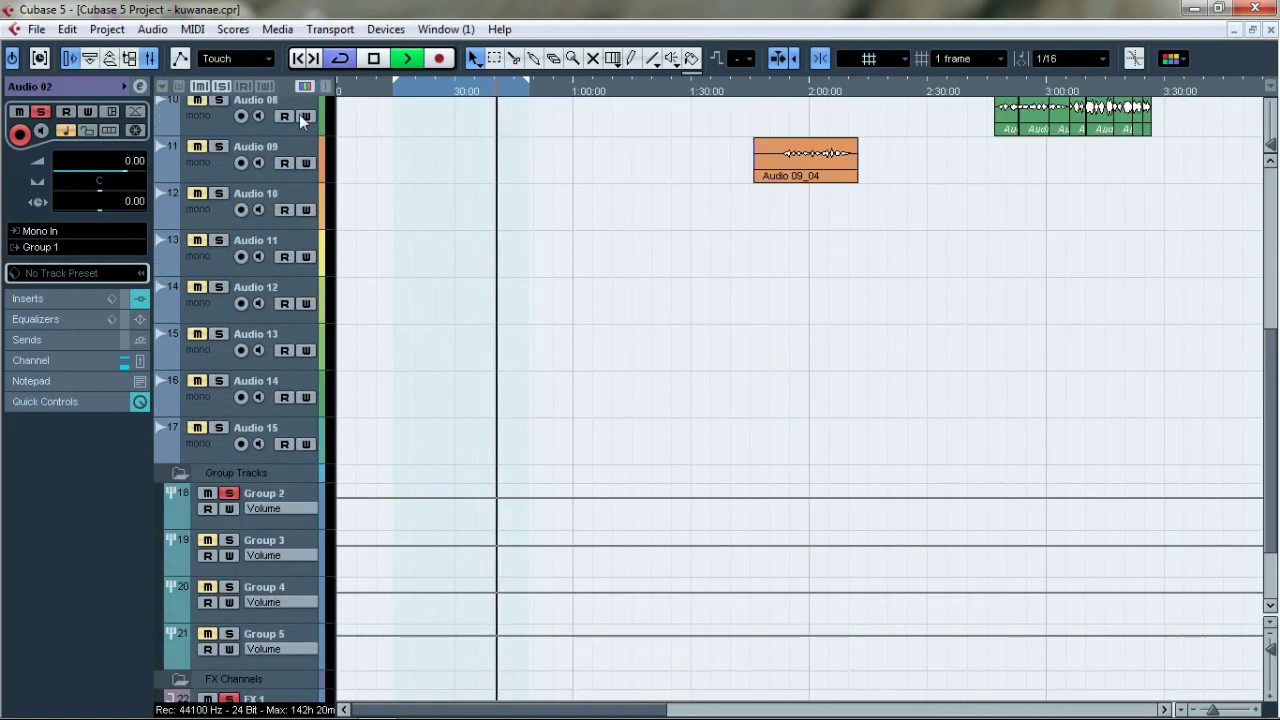
scroll(295, 112, "up", 9)
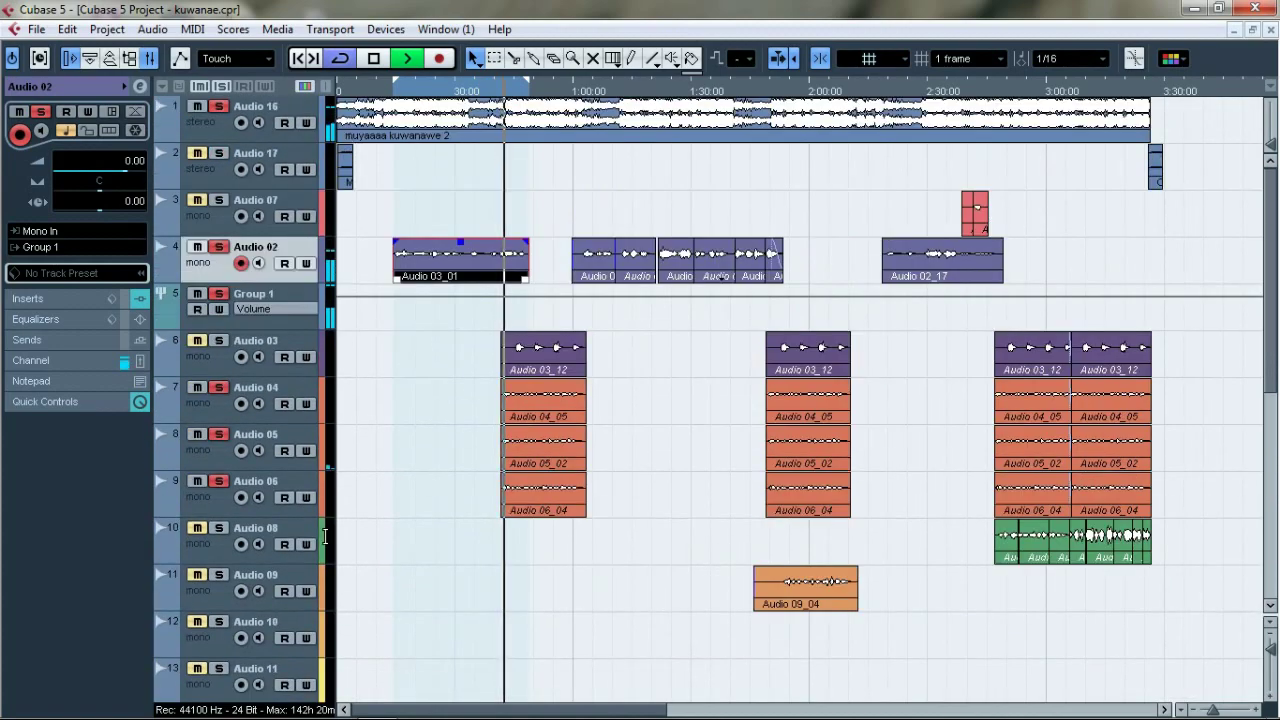
key("space")
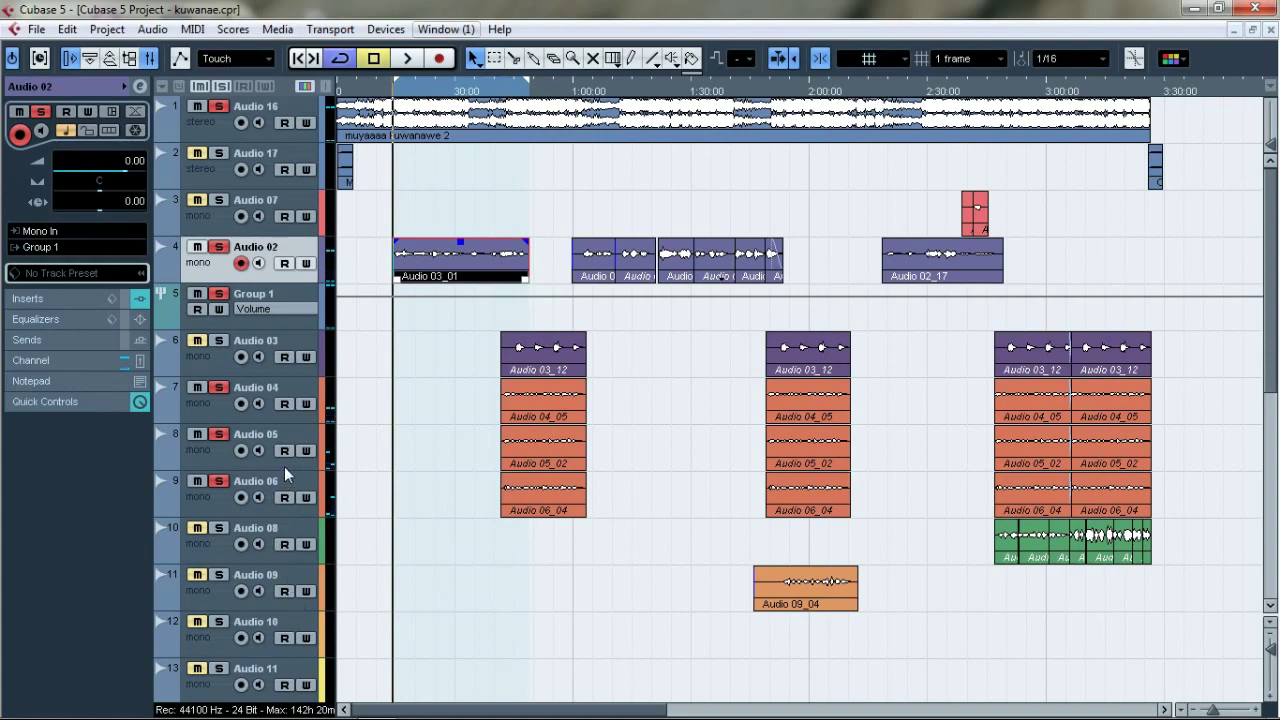